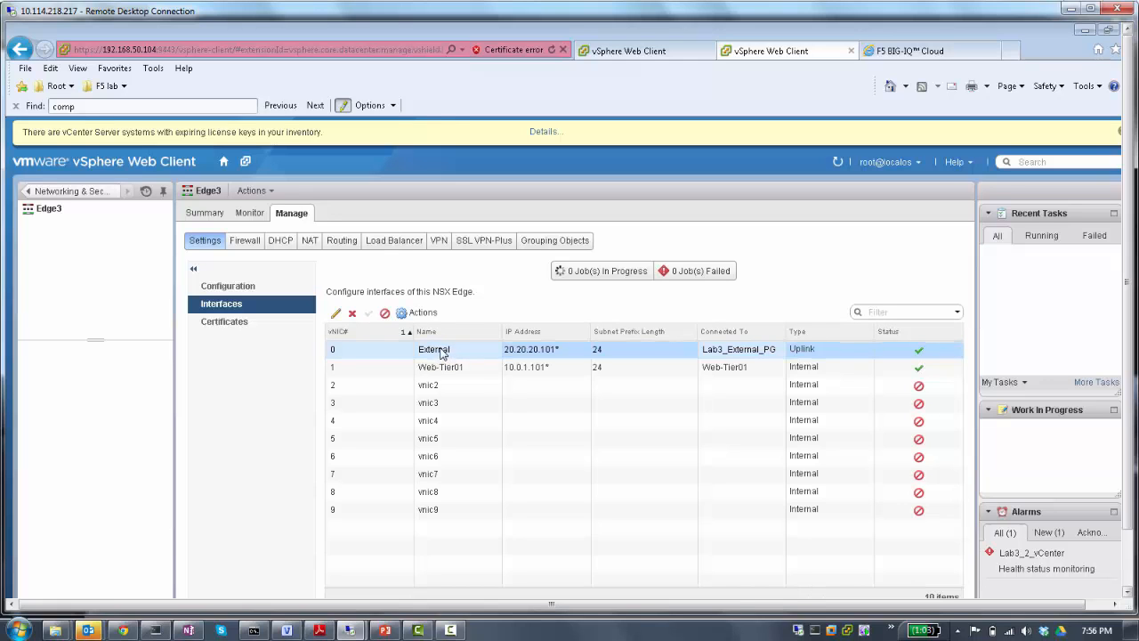
- Enable Edge3's load balancer and service insertion, using F5-NSX Connector as definition and F5 ADC - Make a BIG-IP VE as configuration
left_click(394, 241)
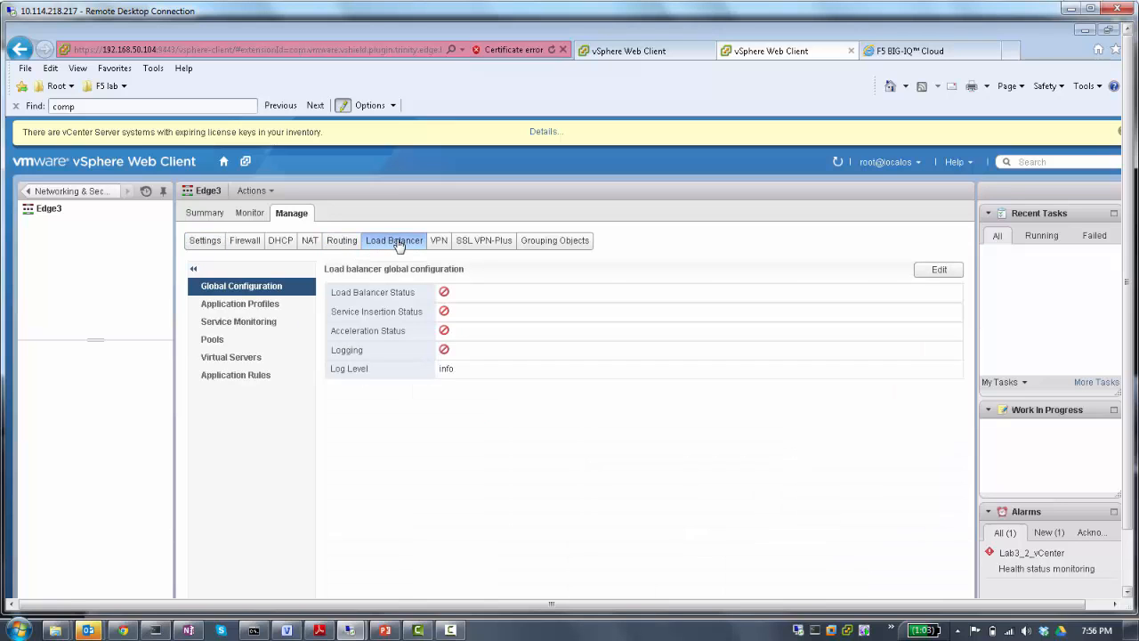
left_click(938, 268)
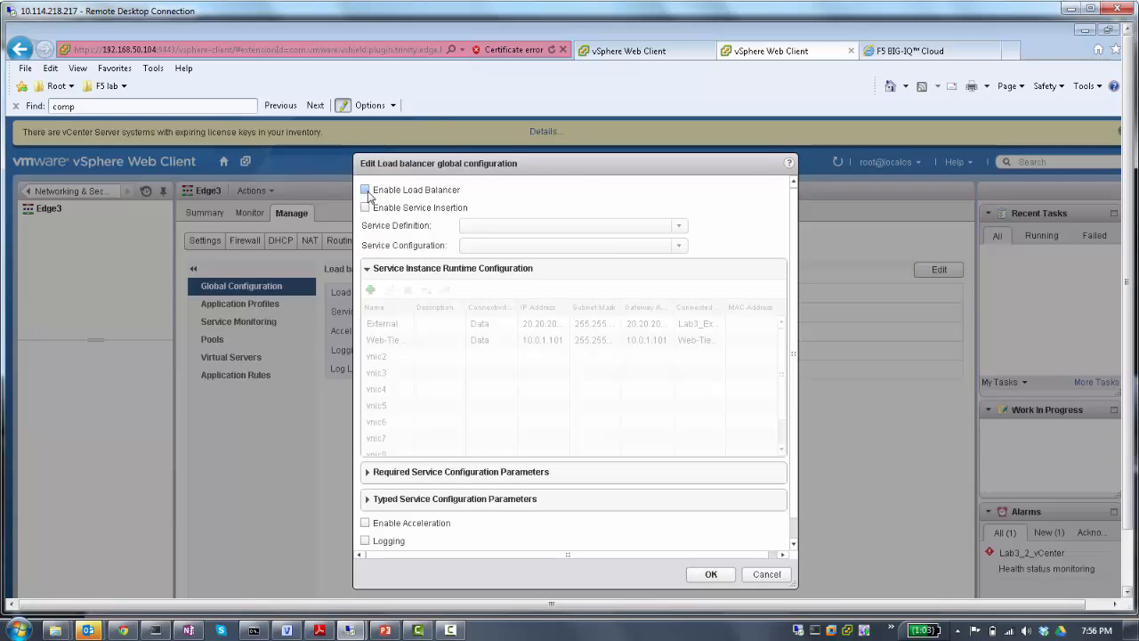
left_click(365, 190)
left_click(364, 207)
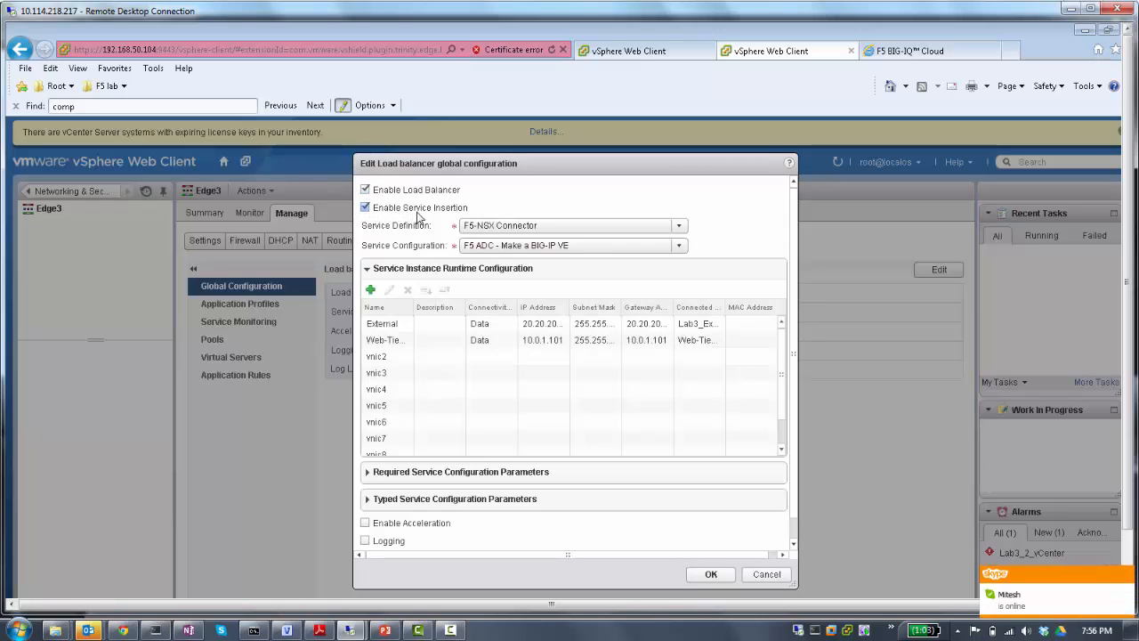
left_click(492, 229)
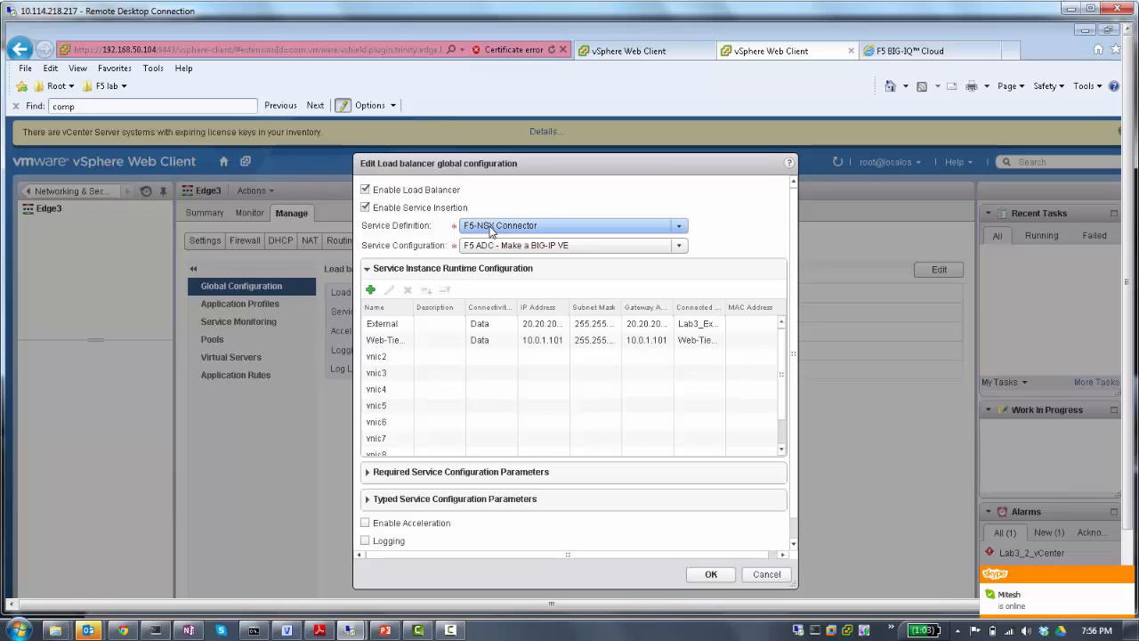
left_click(494, 229)
left_click(494, 230)
left_click(475, 249)
left_click(475, 249)
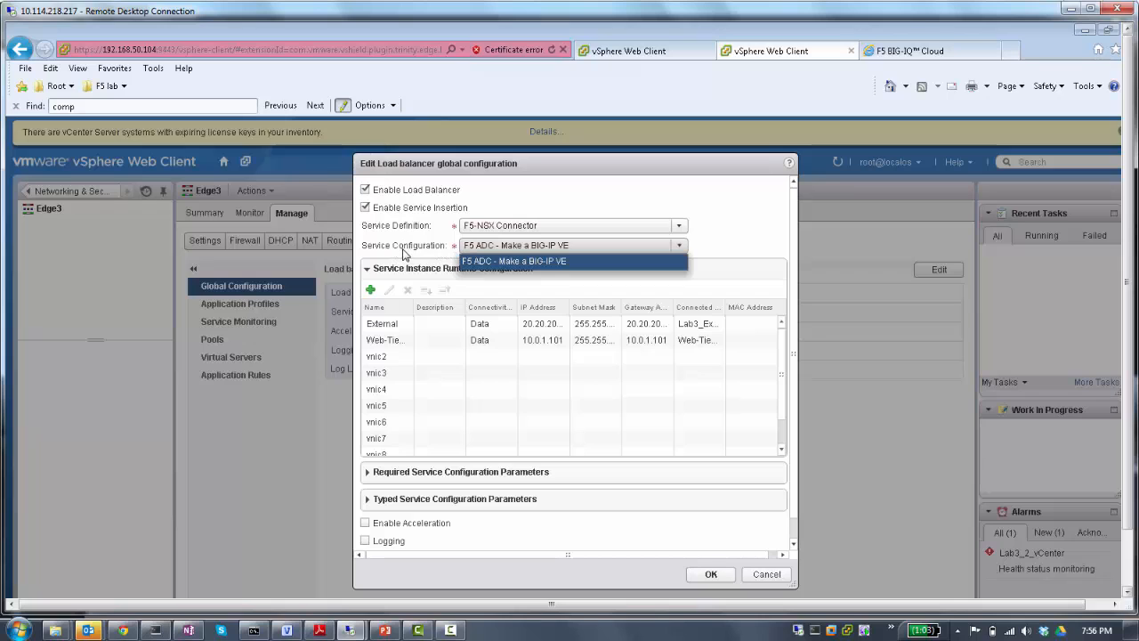
left_click(431, 252)
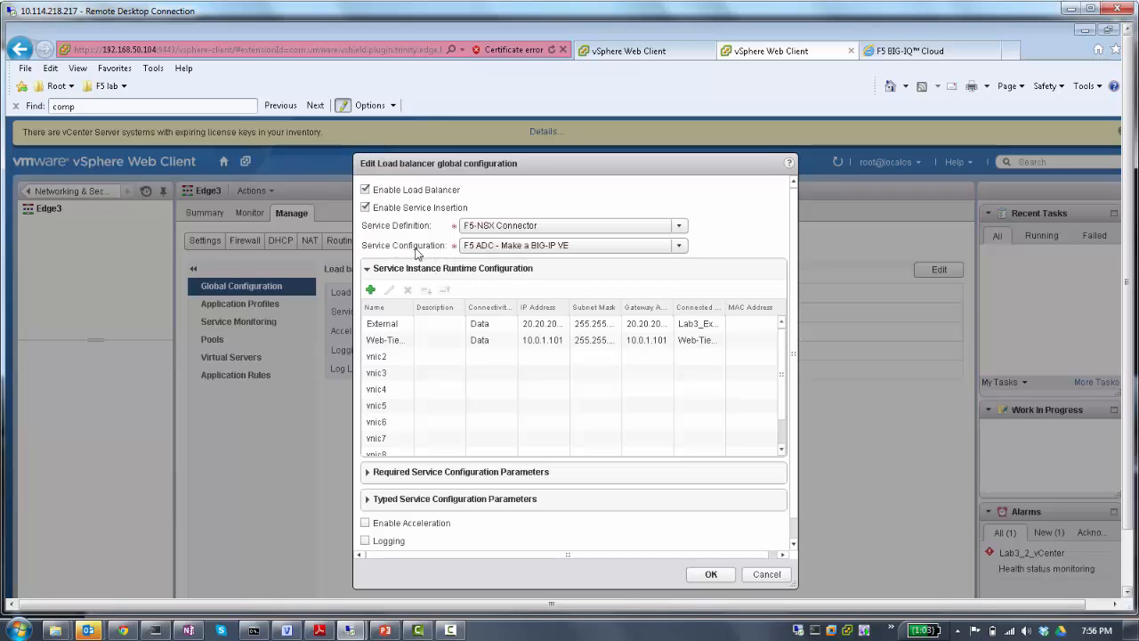
- Move vnic2 to the first place in the service instance's runtime interfaces and set its connectivity type to Management
left_click(398, 360)
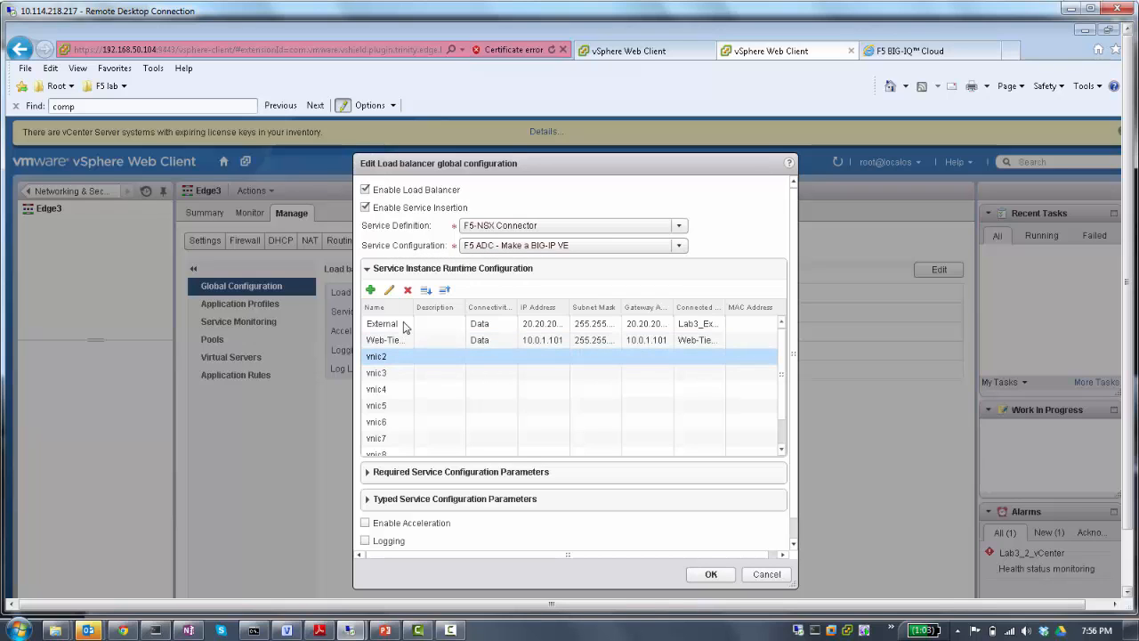
left_click(447, 291)
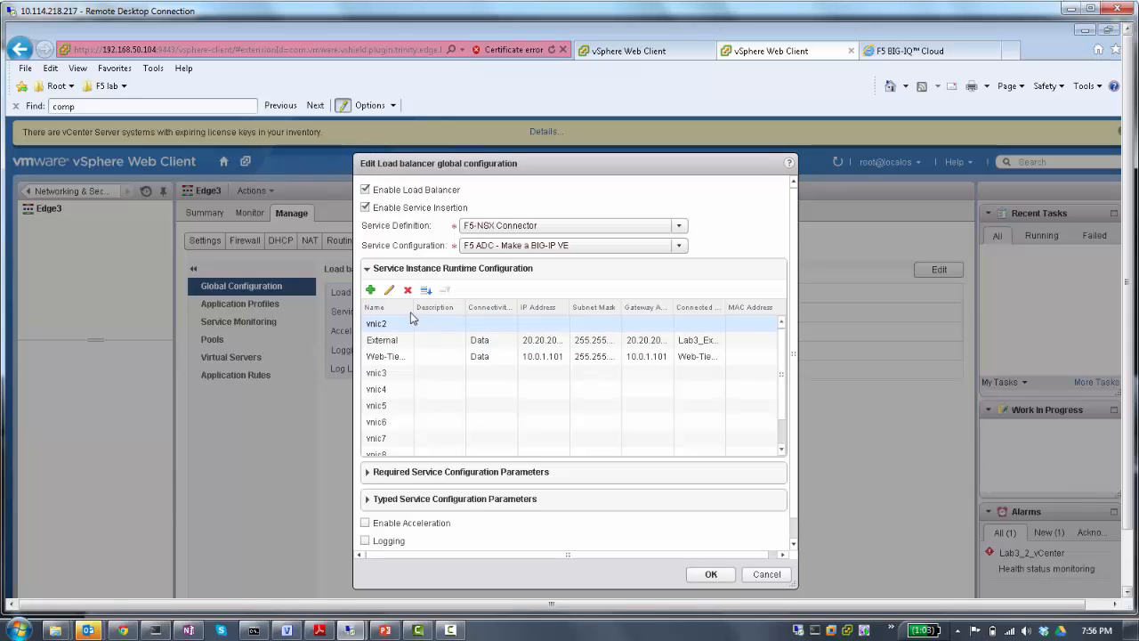
left_click(412, 320)
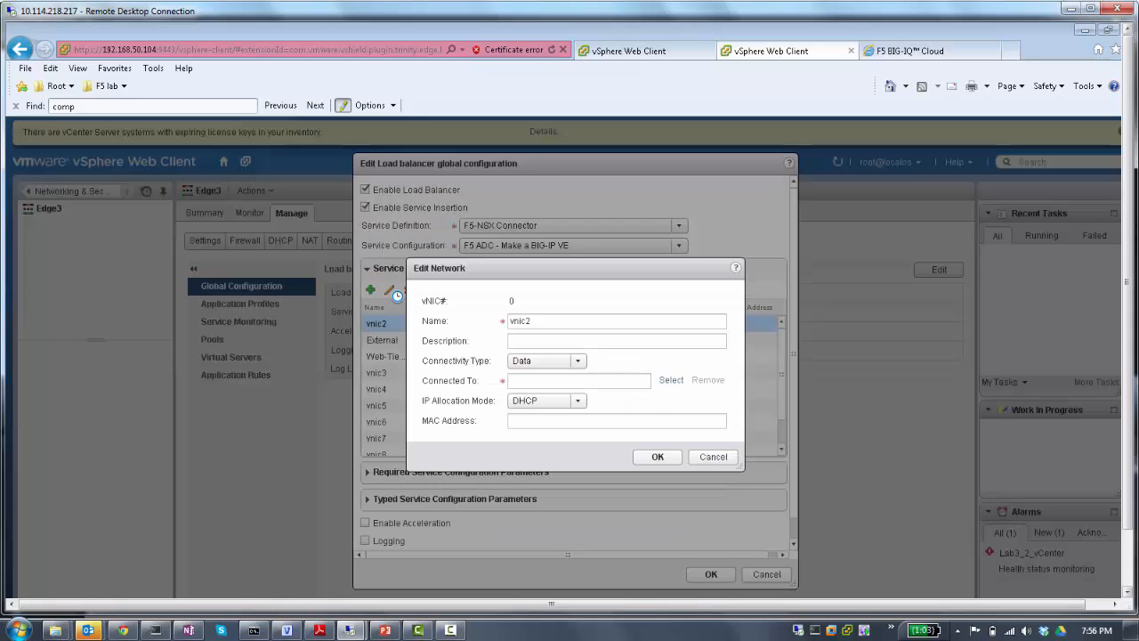
left_click(388, 290)
left_click(571, 363)
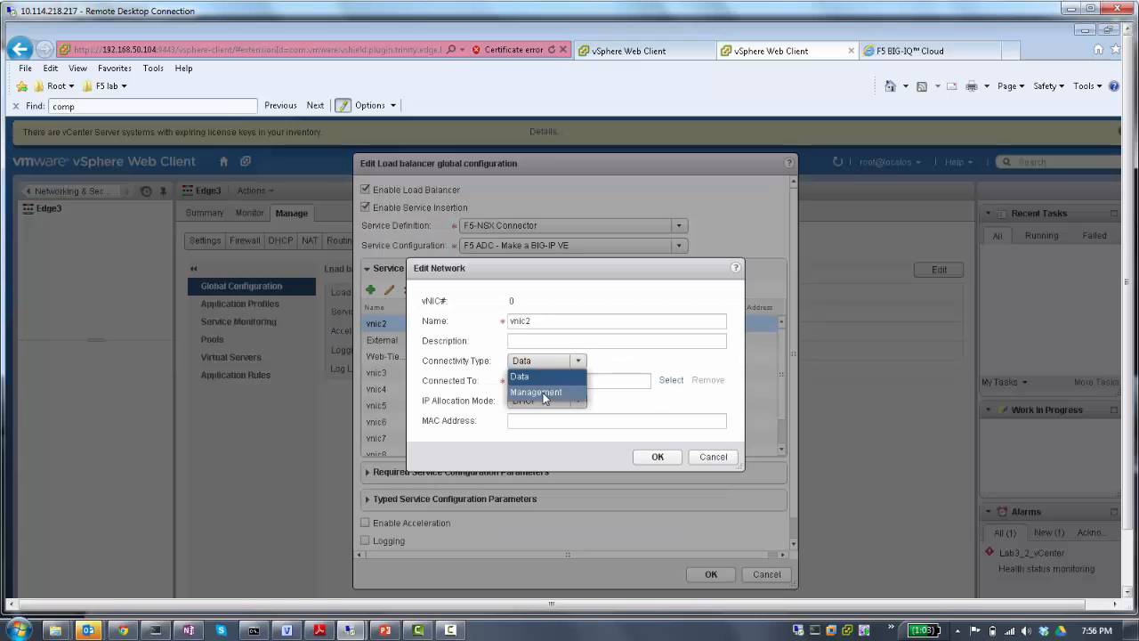
left_click(543, 393)
- Connect the management interface to the distributed port group Lab3_Mgt_F5_PG and name the interface Lab3_Mgt_F5_PG as well
left_click(671, 380)
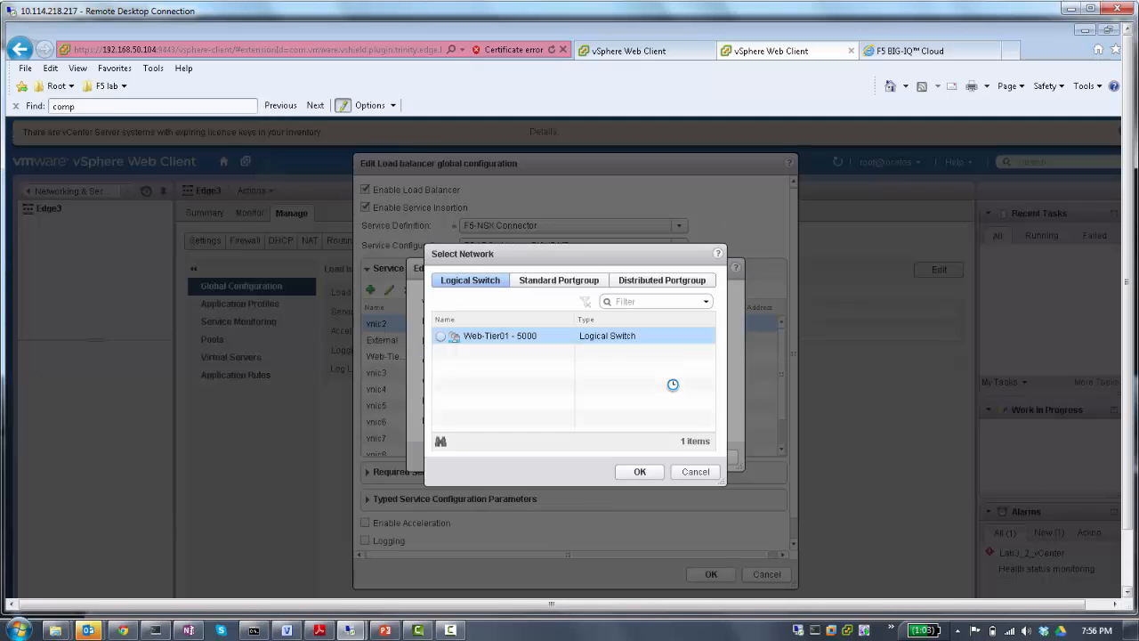
left_click(639, 283)
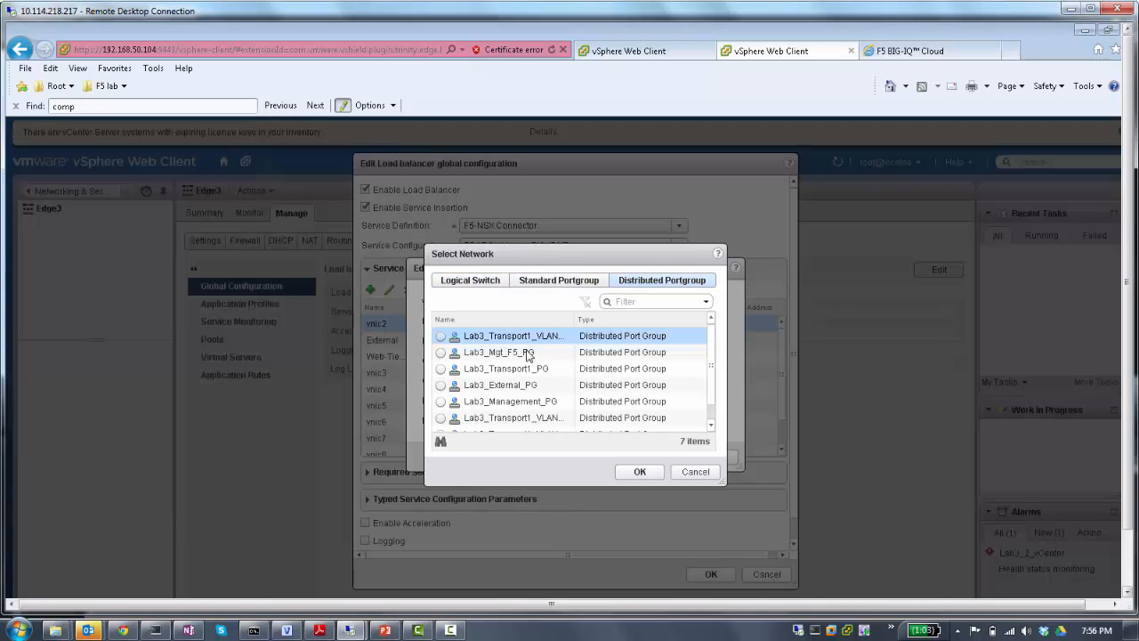
left_click(529, 354)
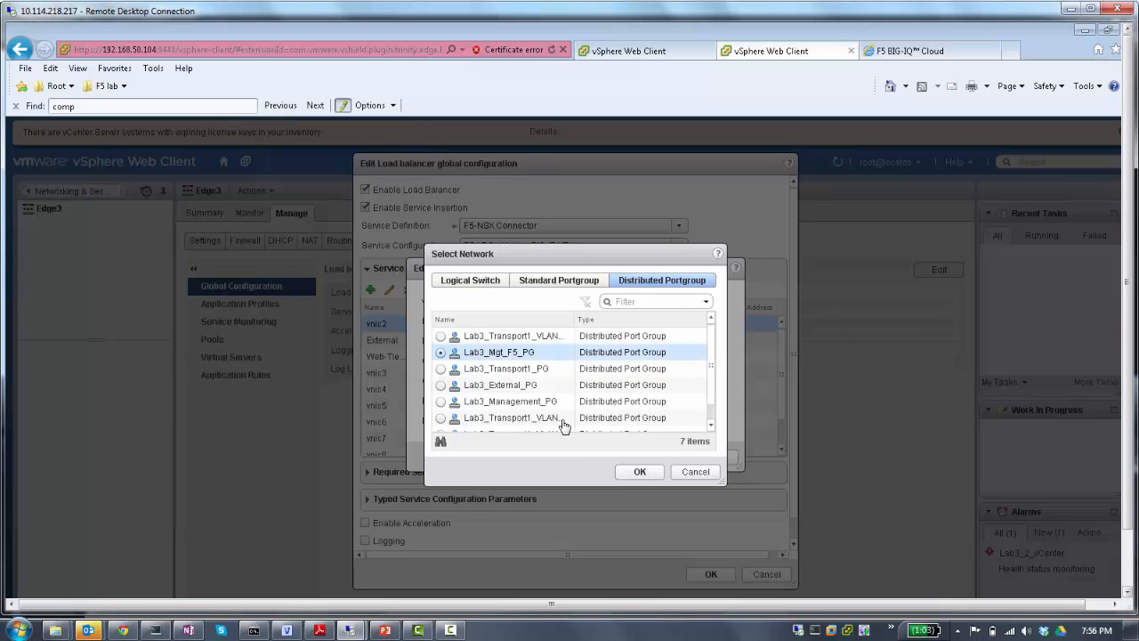
left_click(638, 472)
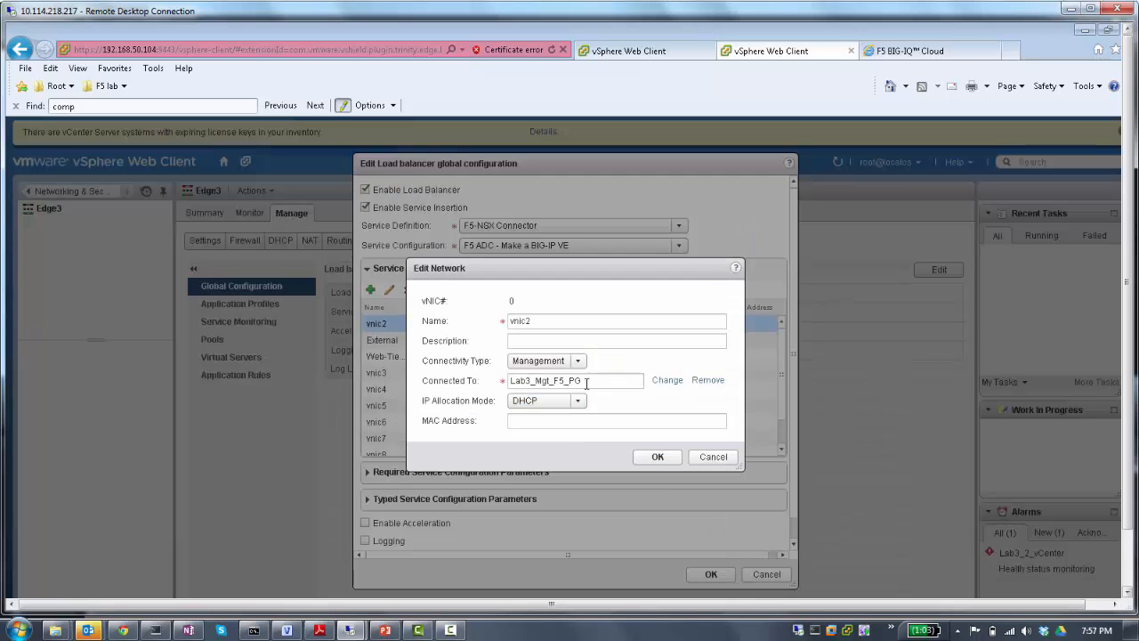
double_click(535, 318)
type("Lab3_Mgt_F5_PG")
- Set the management interface's IP allocation mode to IP Pool and assign it F5-Mgt-Pool
left_click(569, 401)
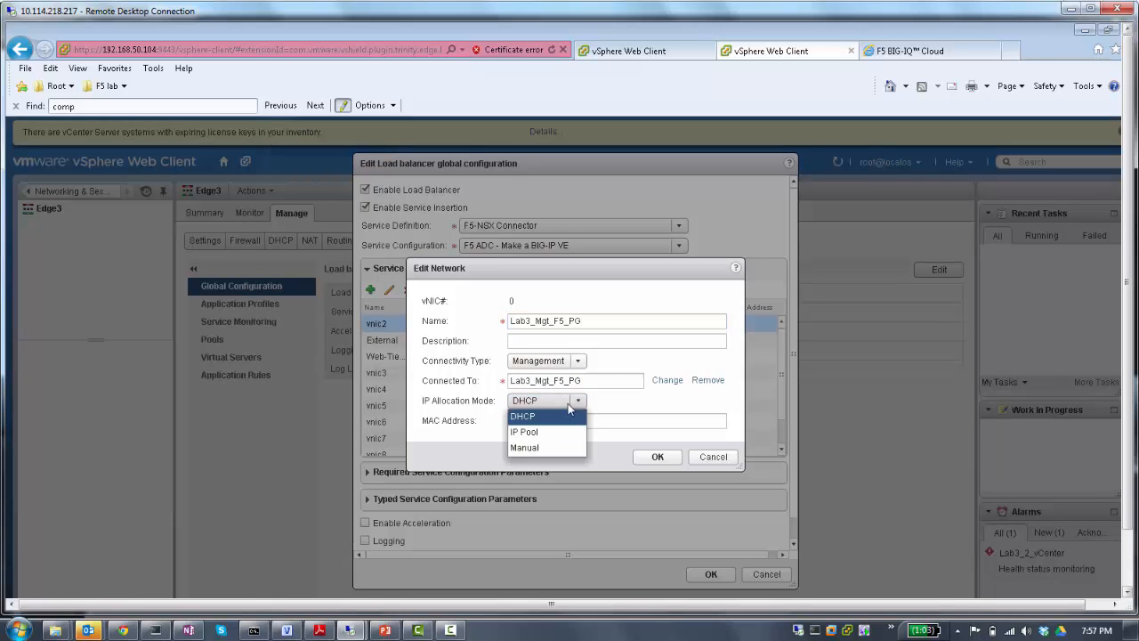
left_click(528, 432)
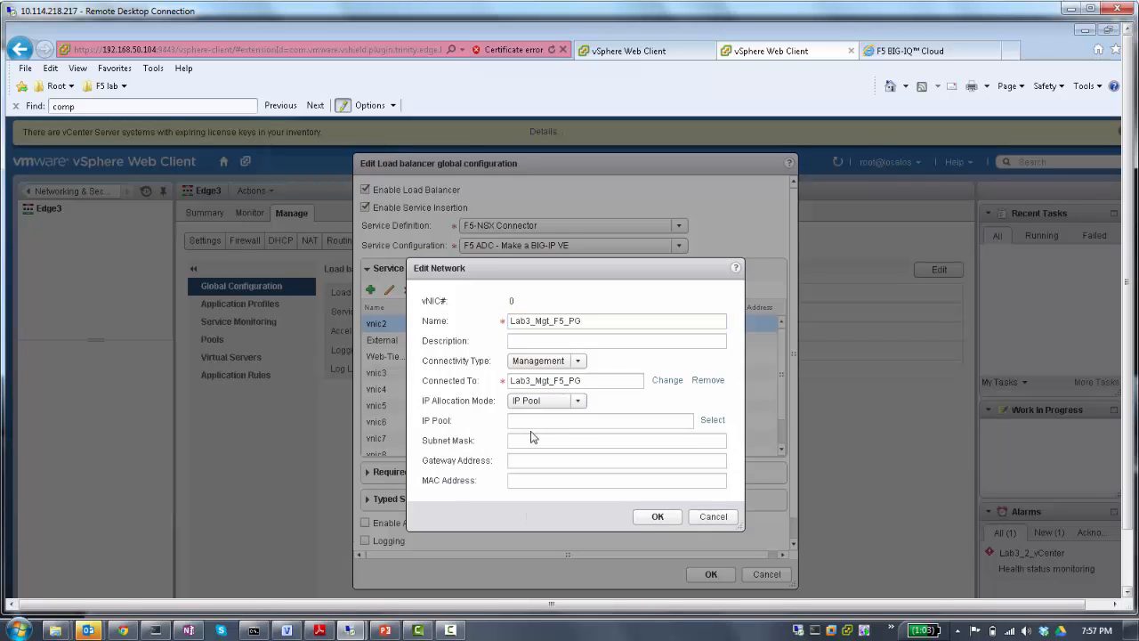
left_click(711, 421)
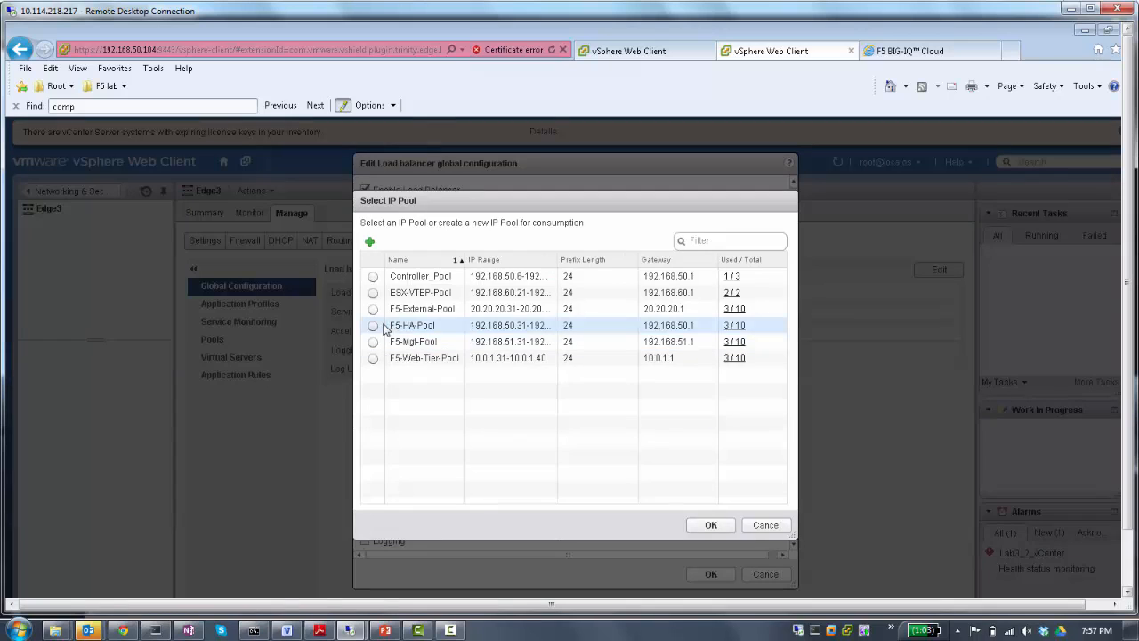
left_click(373, 342)
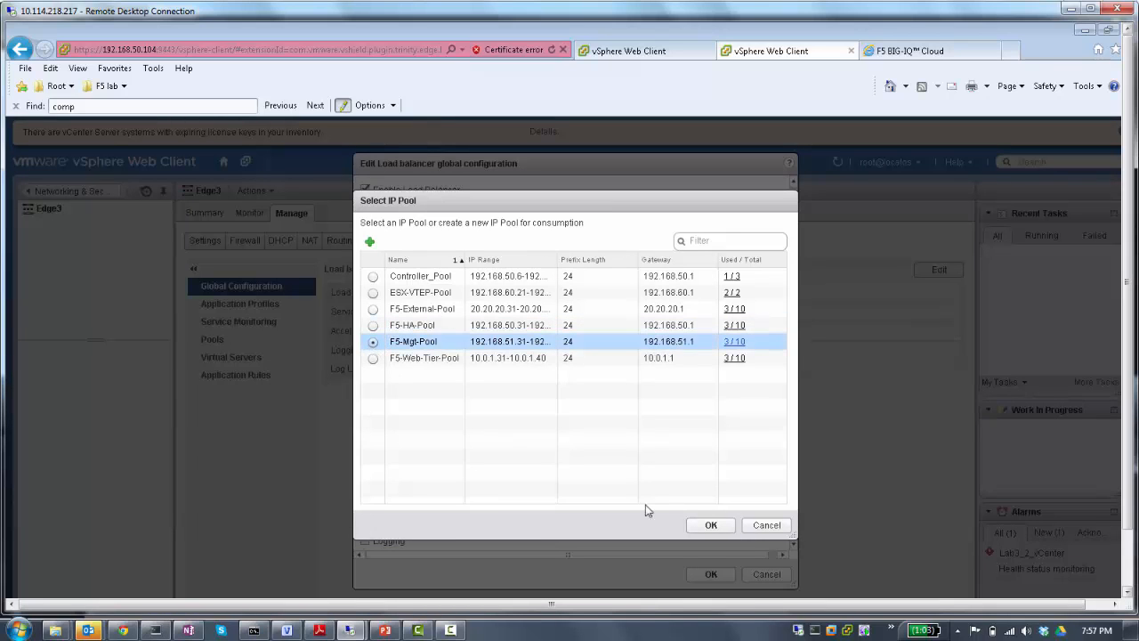
left_click(708, 524)
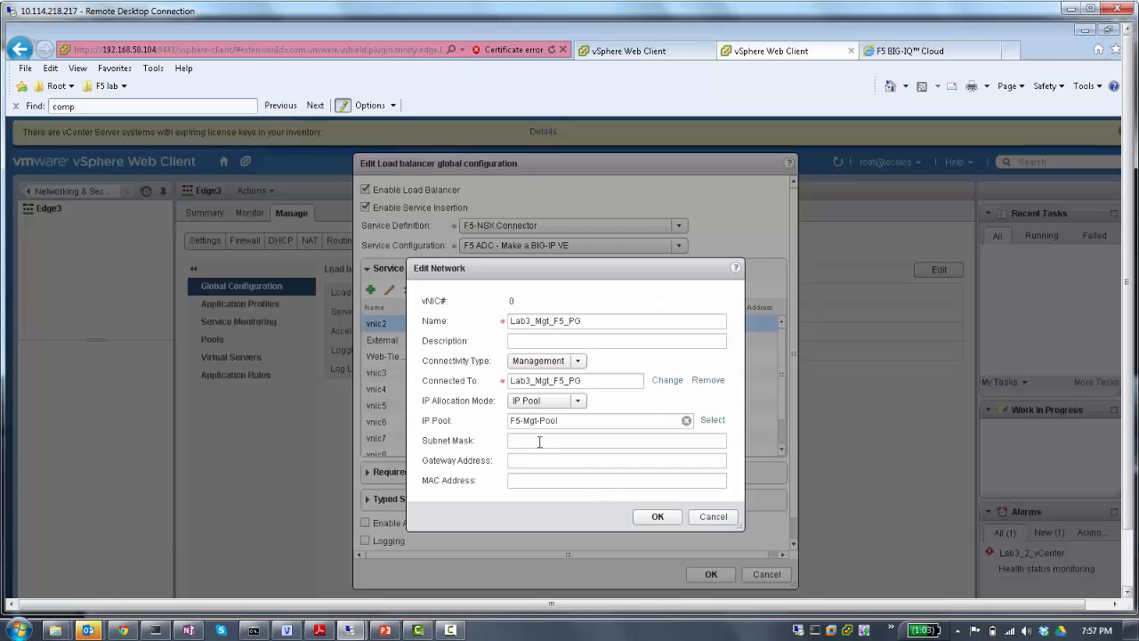
- Give the management interface subnet mask 255.255.255.0 and gateway address 192.168.51.1, and save it
left_click(541, 441)
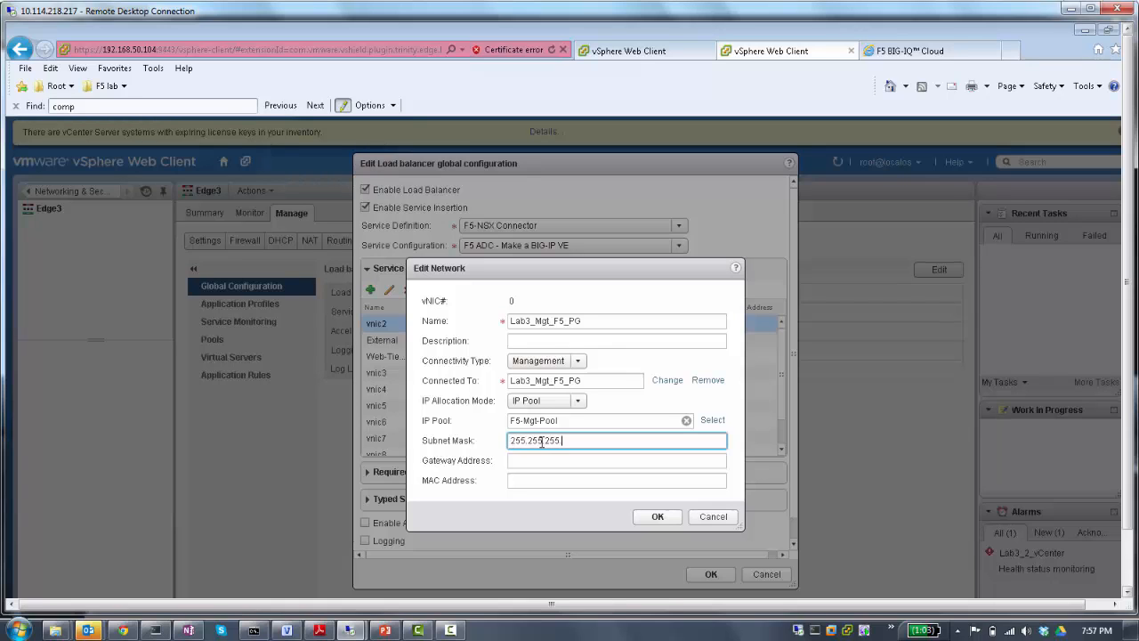
key("Tab")
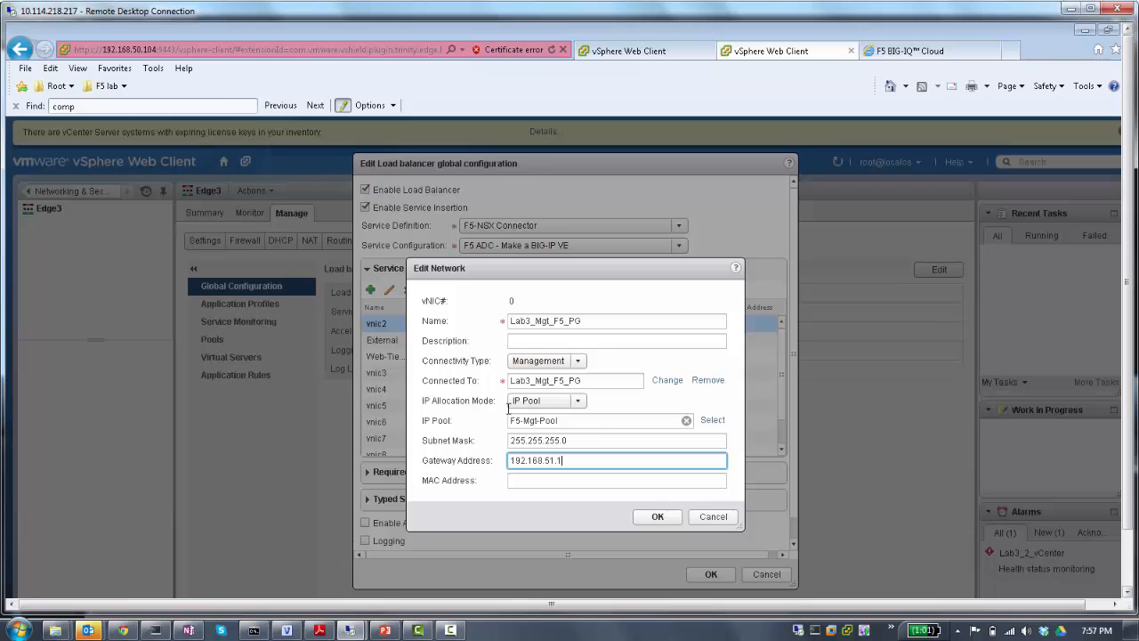
left_click(656, 517)
- Change the External interface to IP Pool allocation from F5-External-Pool with gateway address 20.20.20.1, and save it
left_click(384, 339)
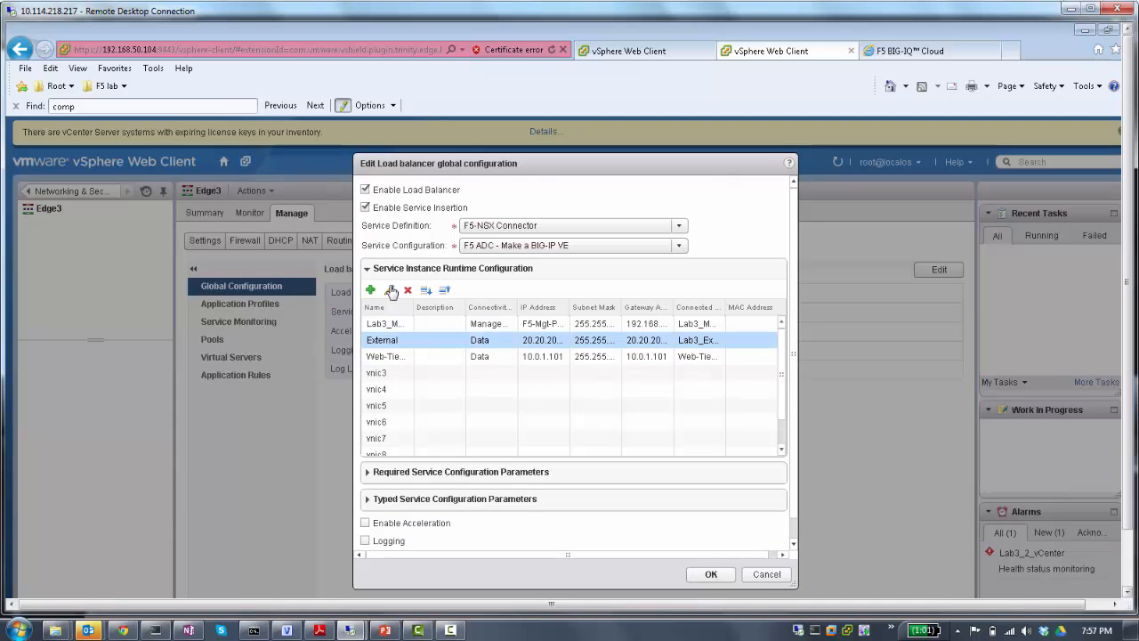
left_click(388, 290)
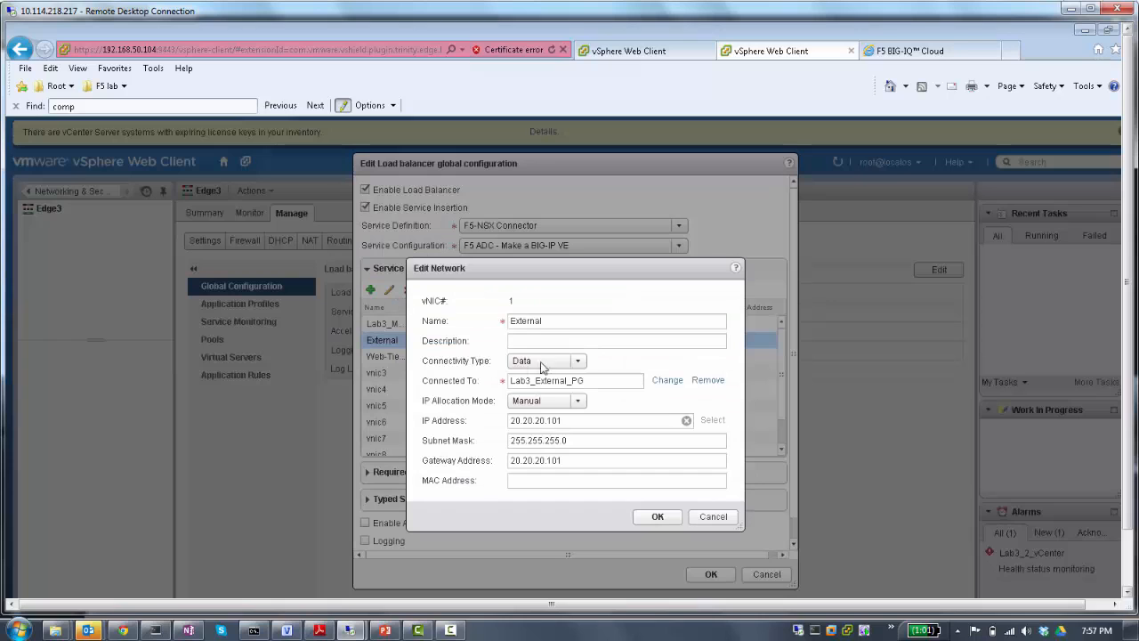
left_click(576, 400)
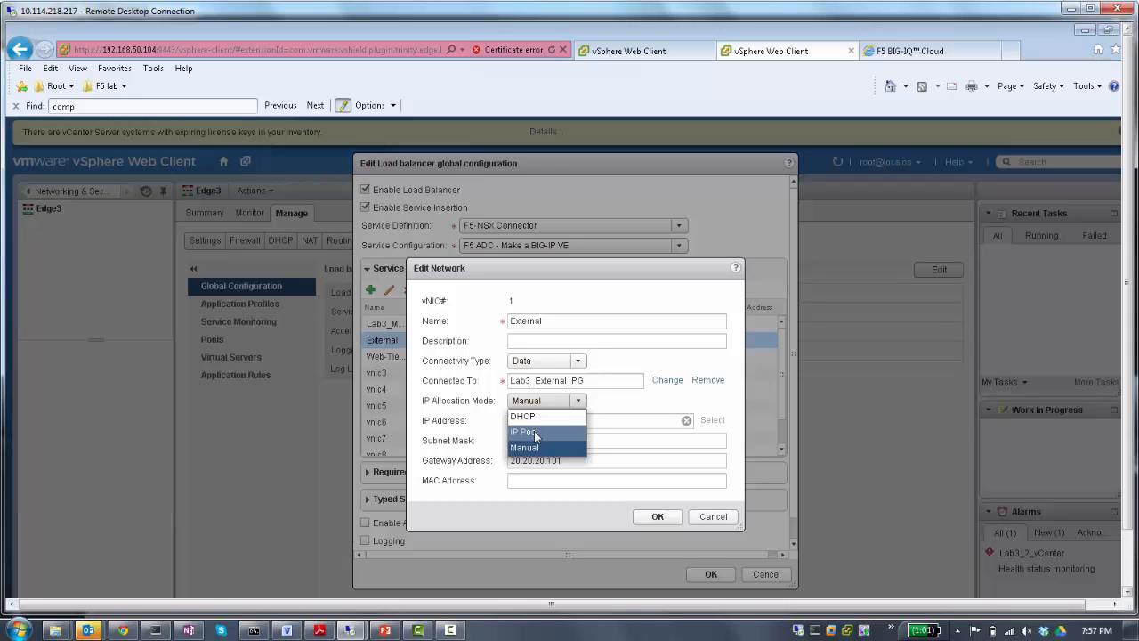
left_click(534, 431)
left_click(711, 421)
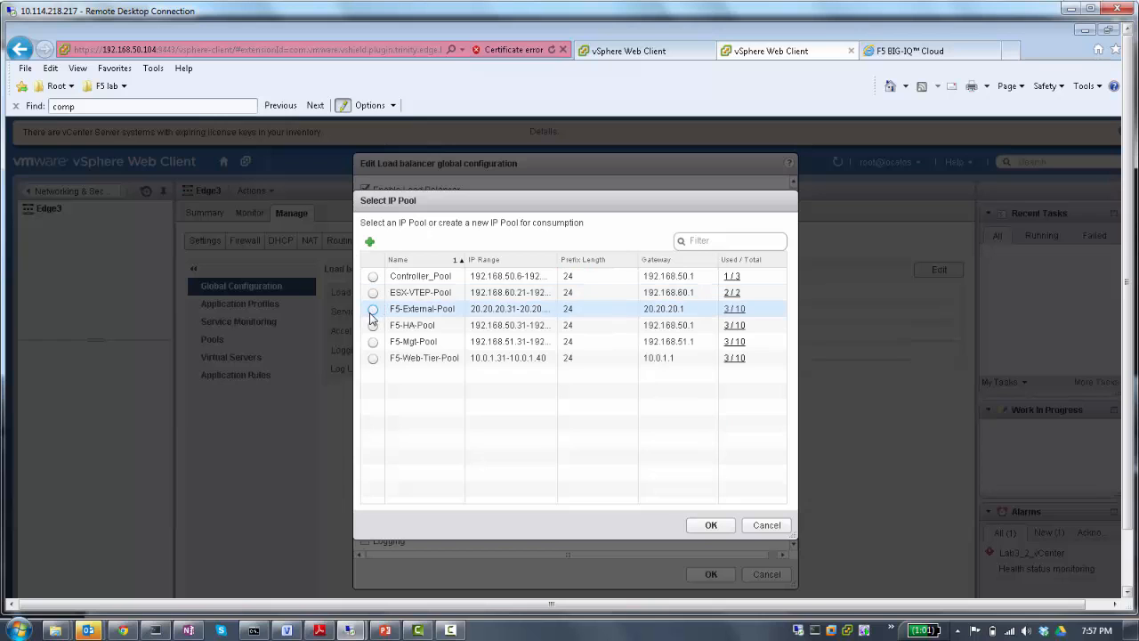
left_click(374, 309)
left_click(711, 526)
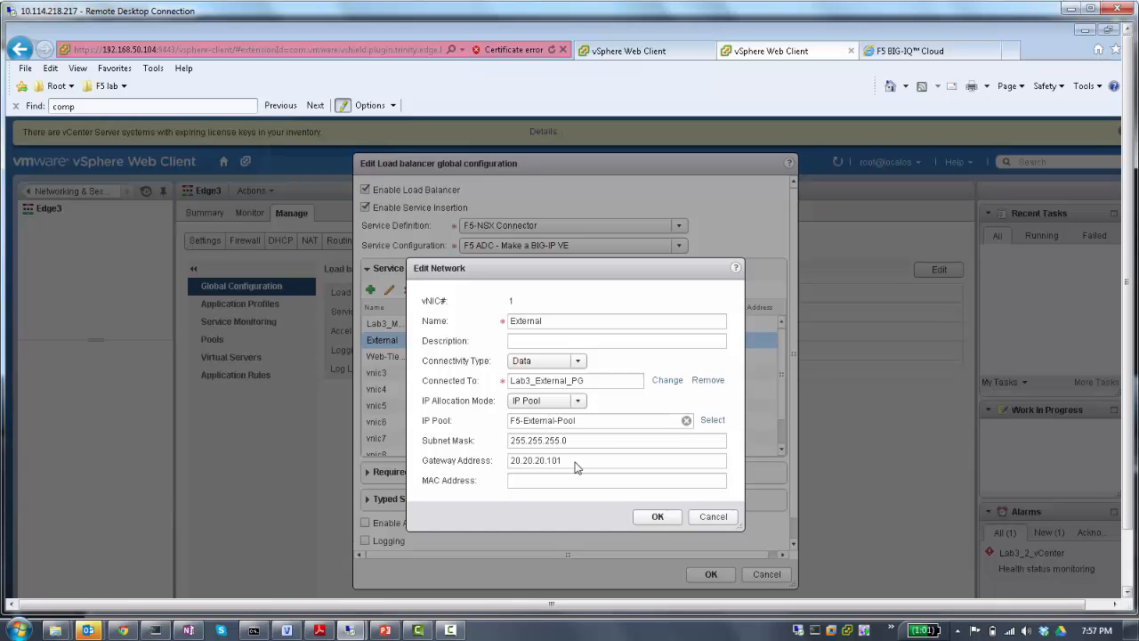
left_click(577, 461)
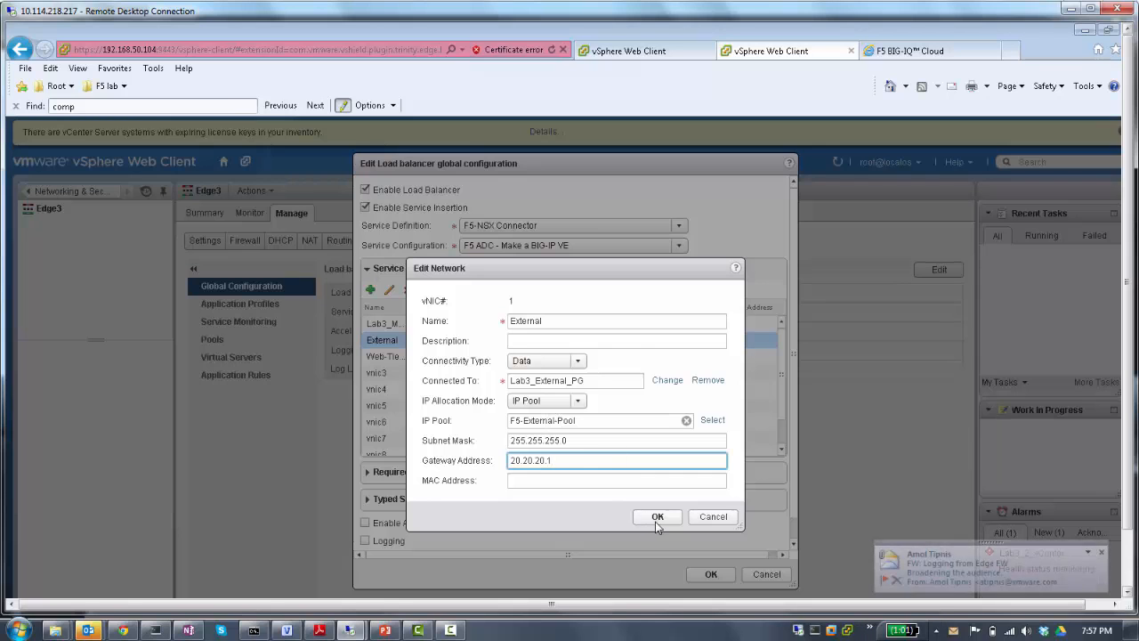
left_click(656, 516)
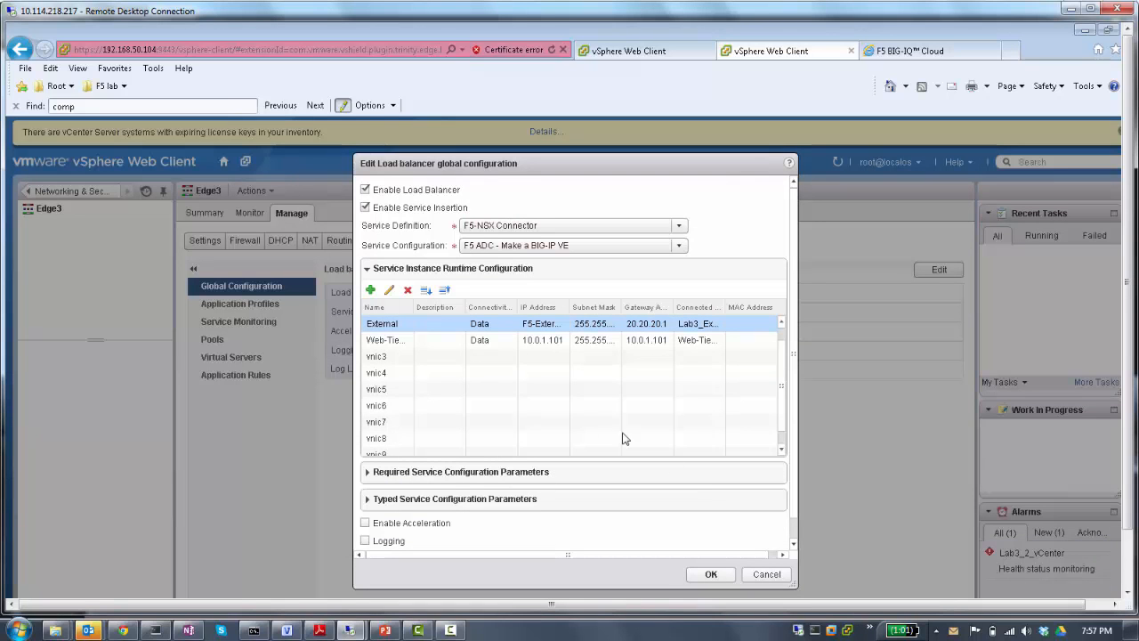
- Change the Web-Tier01 interface to IP Pool allocation from F5-Web-Tier-Pool with gateway address 10.0.1.1, and save it
left_click(401, 341)
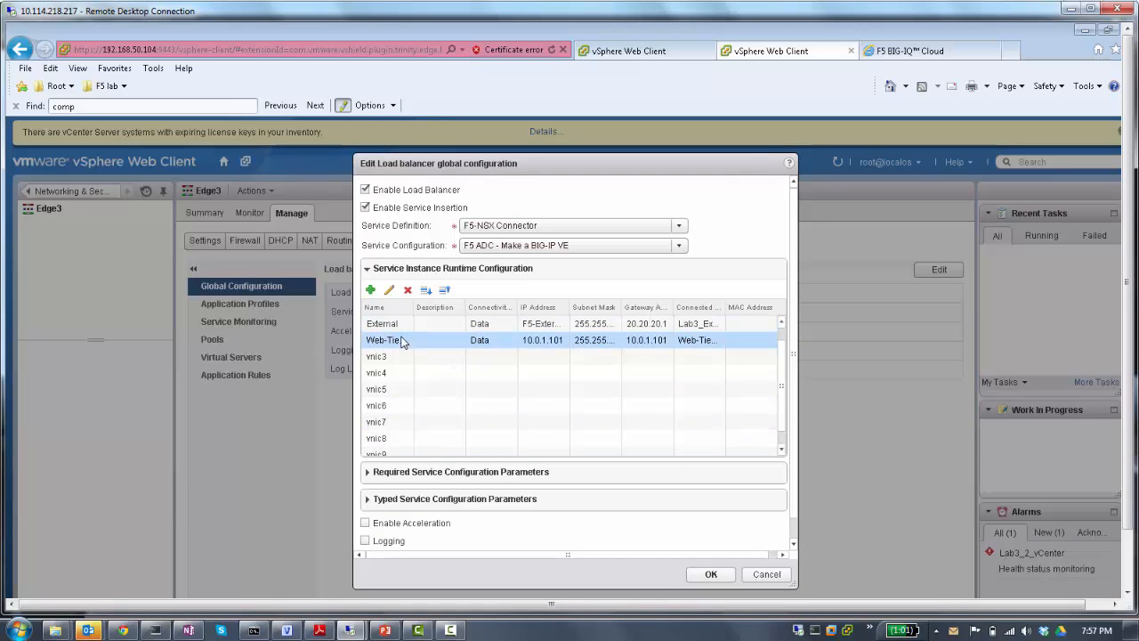
left_click(388, 293)
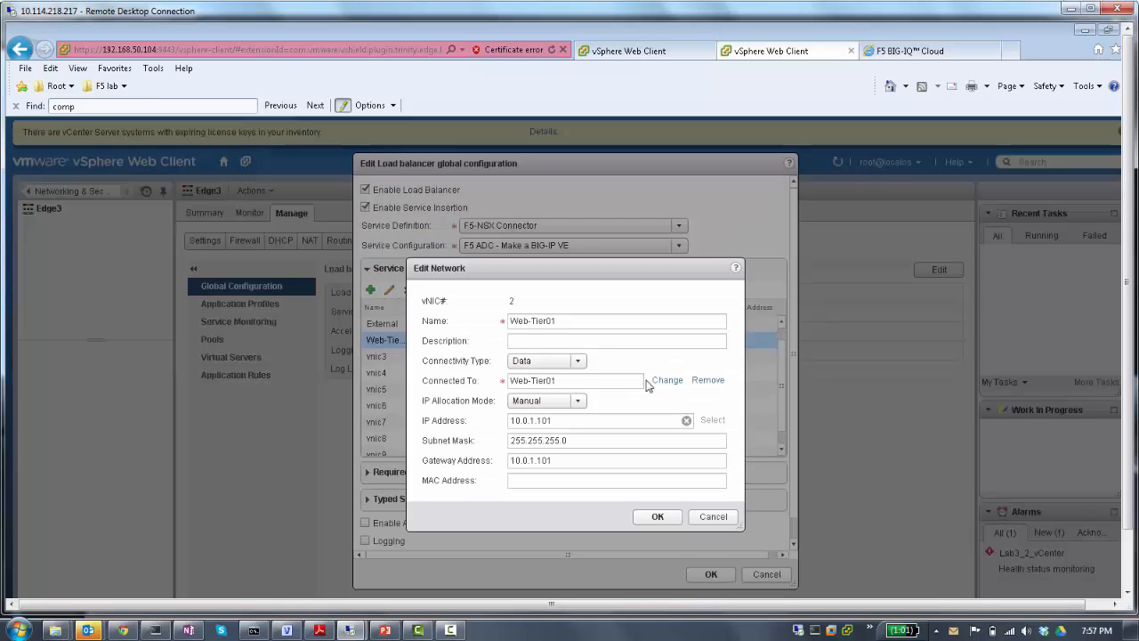
left_click(576, 402)
left_click(543, 431)
left_click(709, 422)
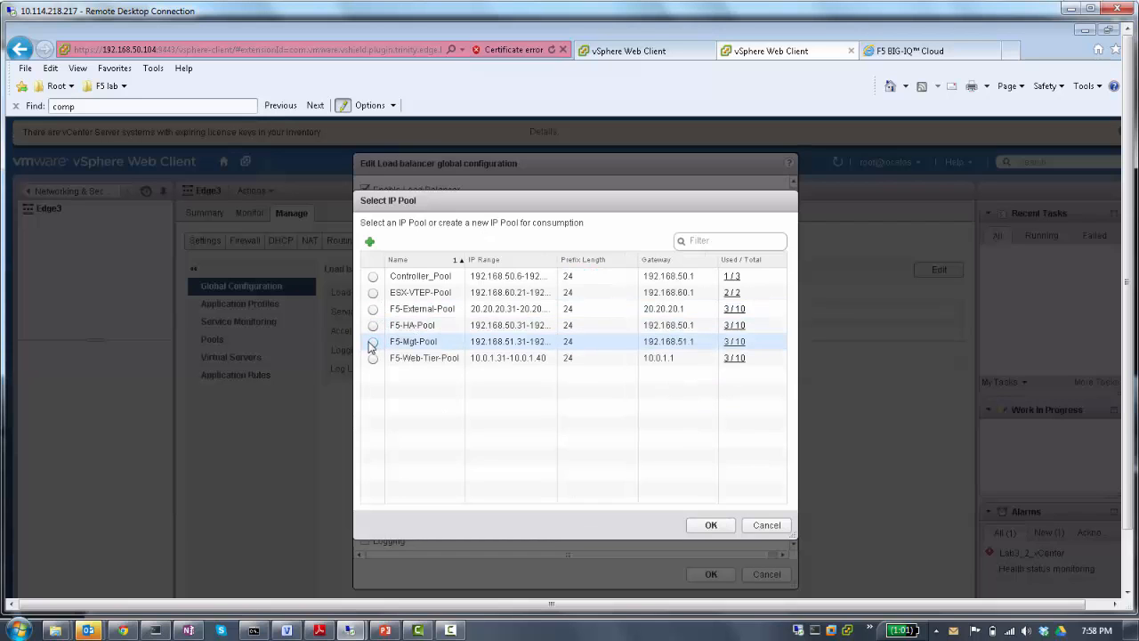
left_click(373, 358)
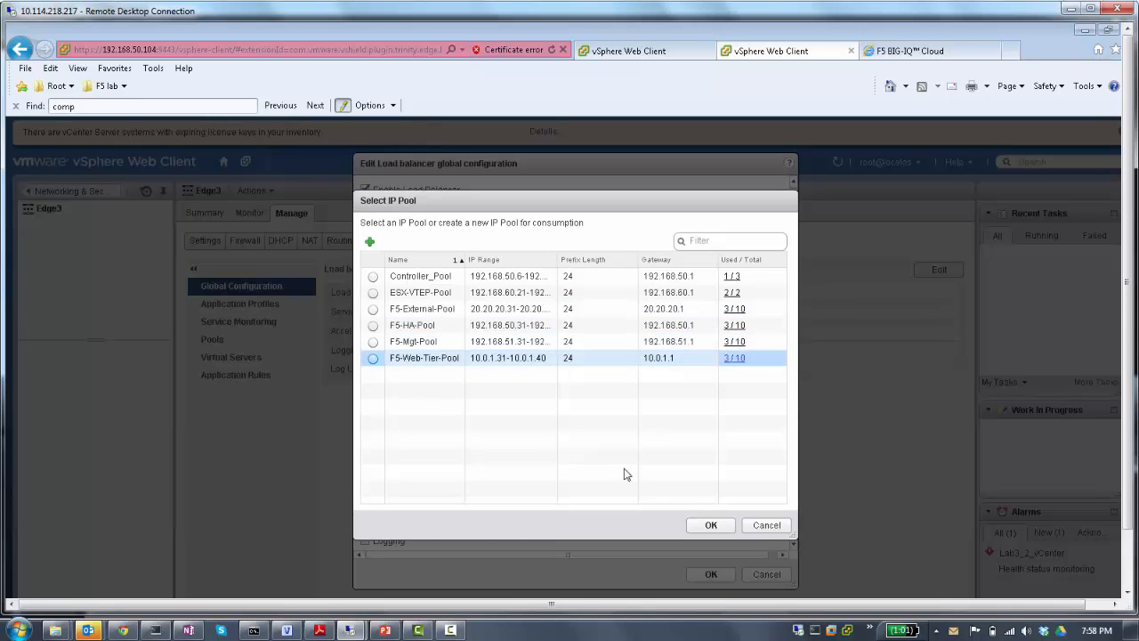
left_click(504, 358)
left_click(715, 529)
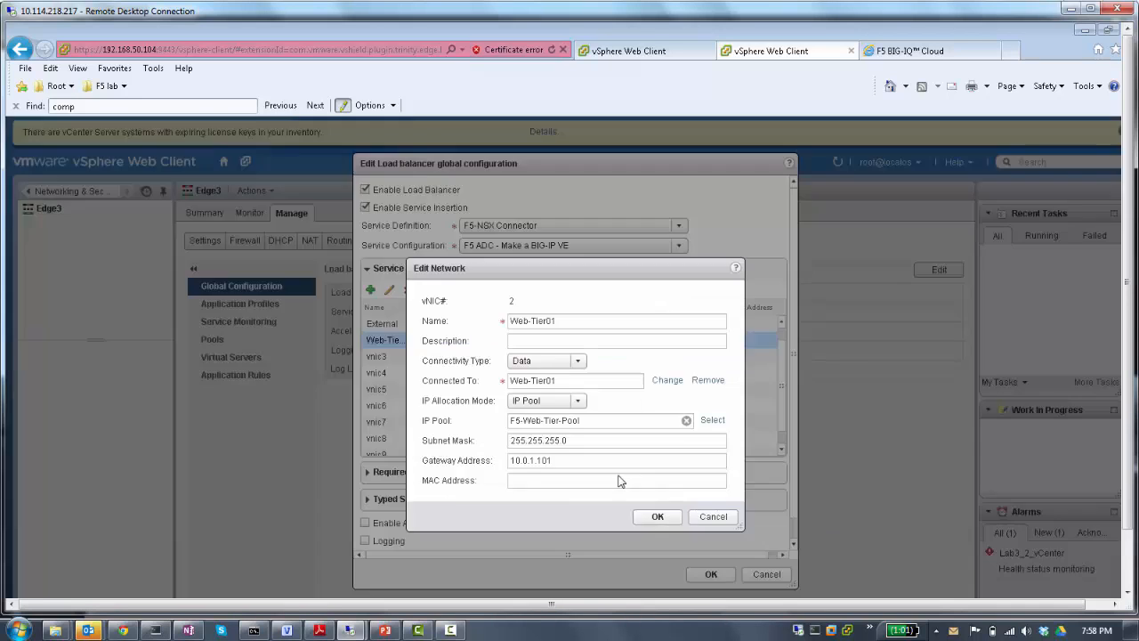
left_click(575, 463)
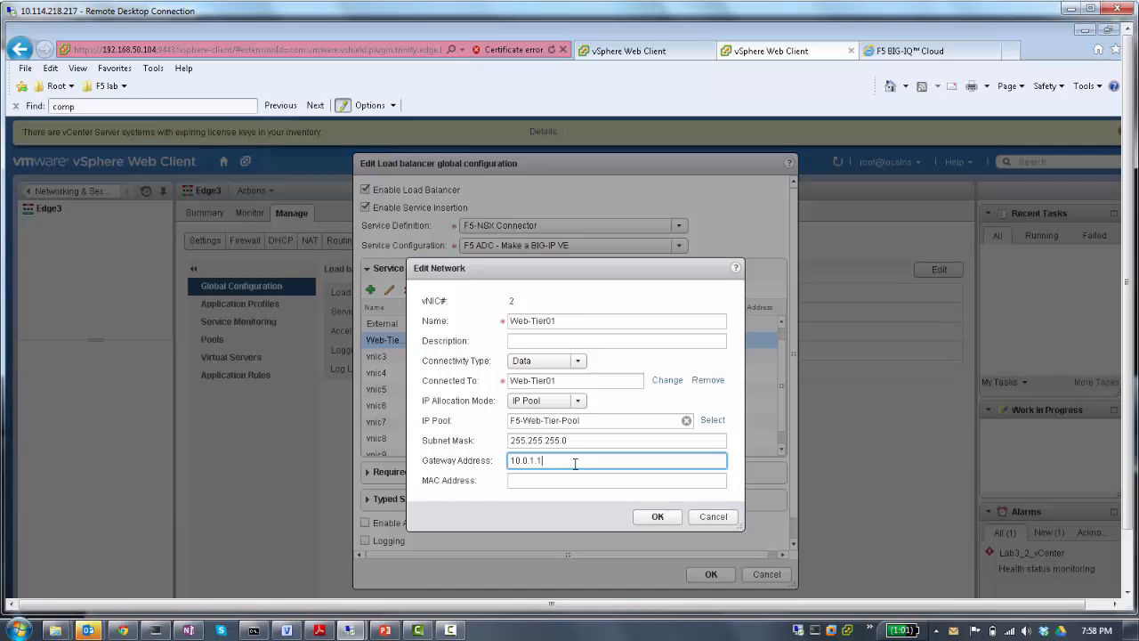
left_click(658, 517)
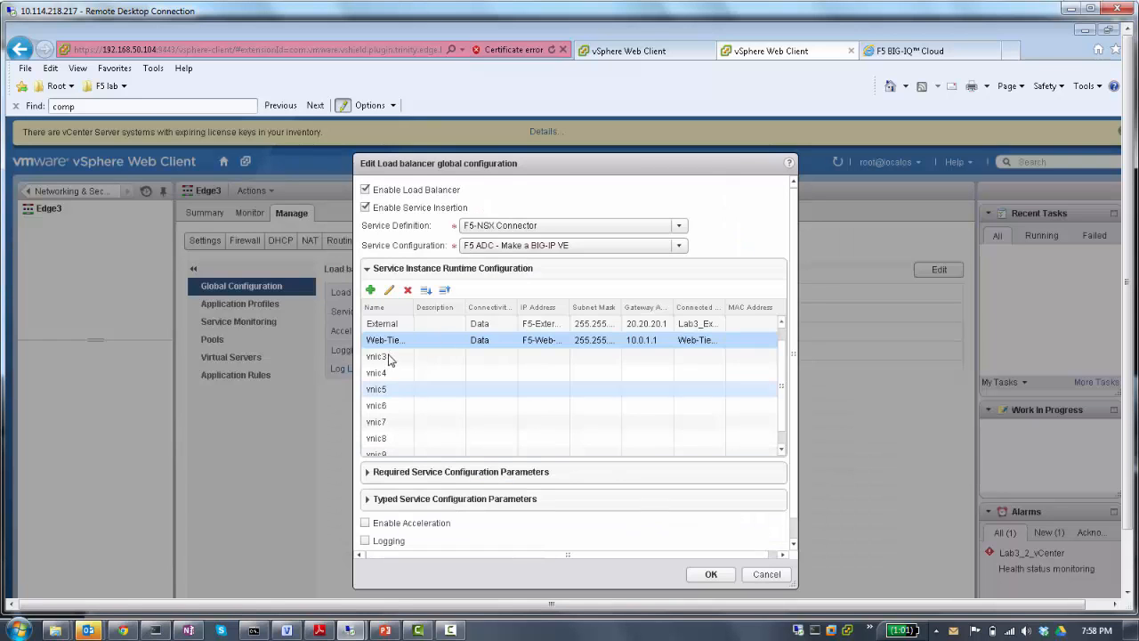
- Set vnic3's connectivity type to Management and connect it to the distributed port group Lab3_Management_PG
left_click(389, 357)
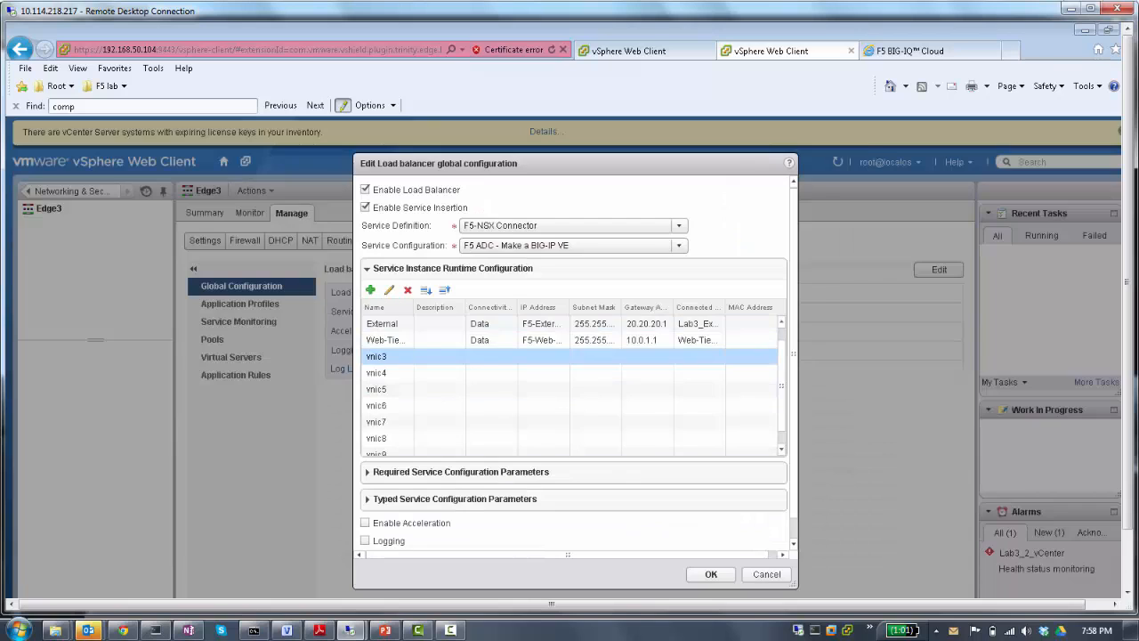
left_click(388, 289)
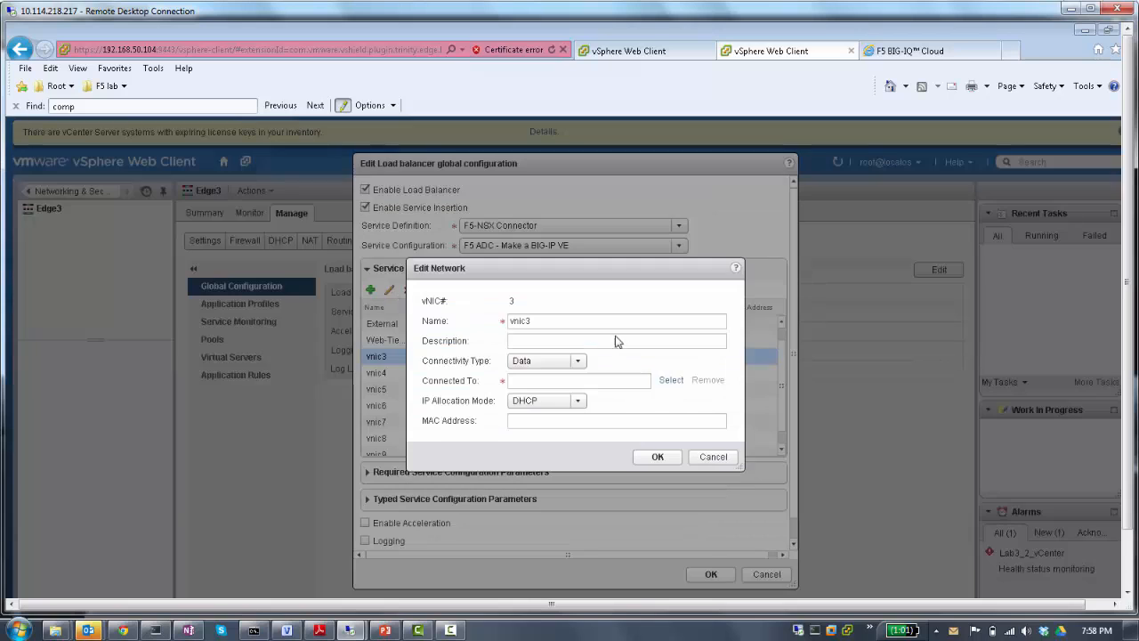
left_click(580, 367)
left_click(557, 391)
left_click(672, 381)
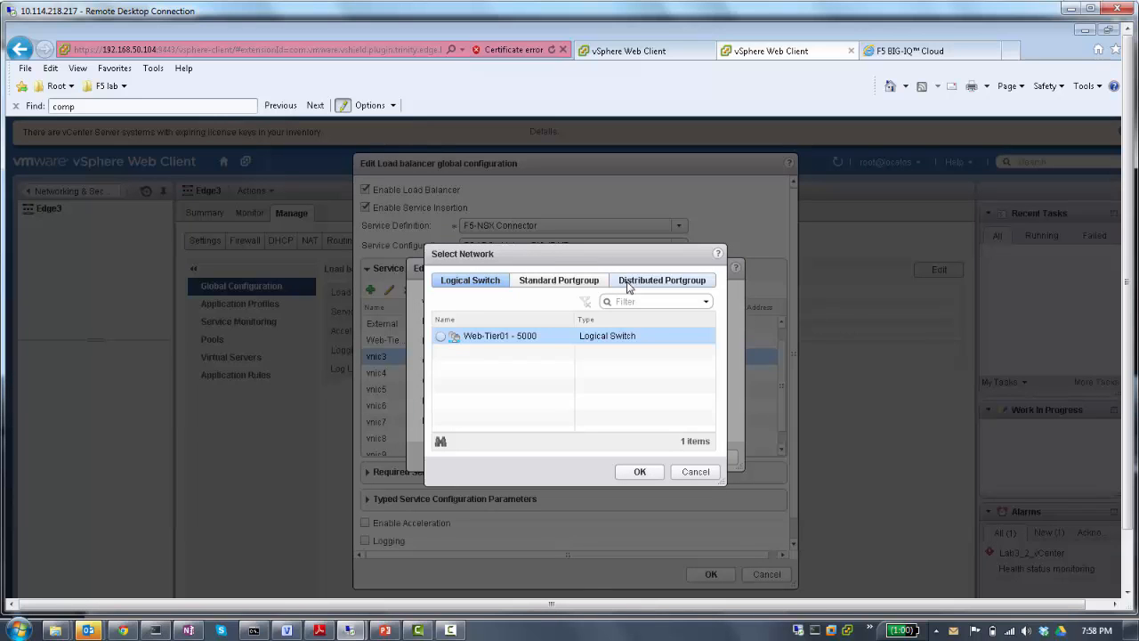
left_click(627, 281)
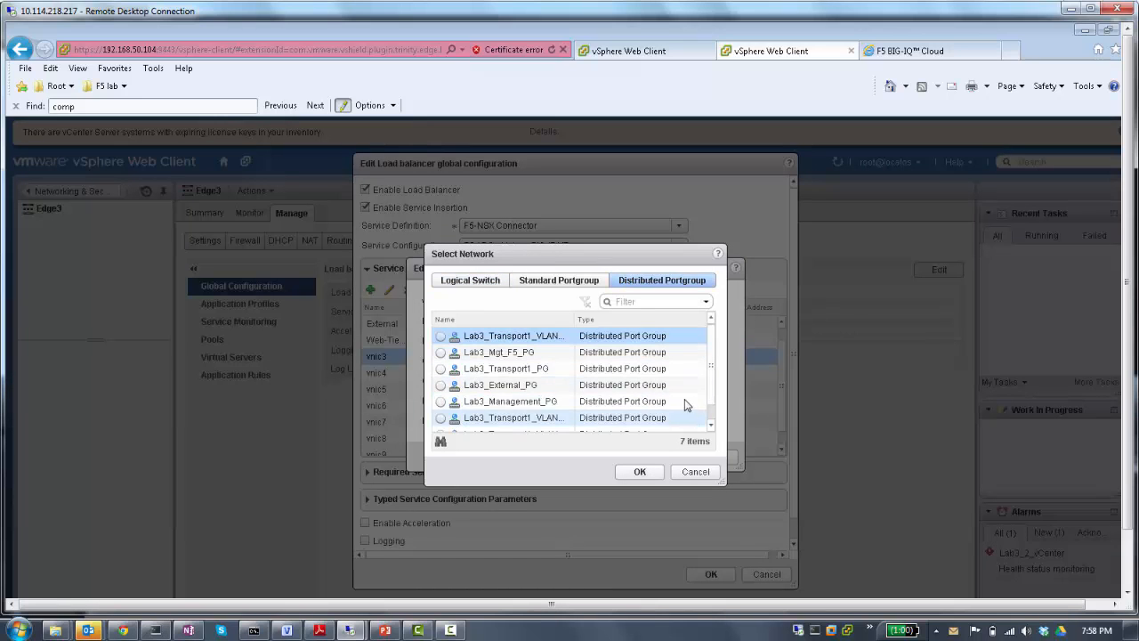
left_click(438, 403)
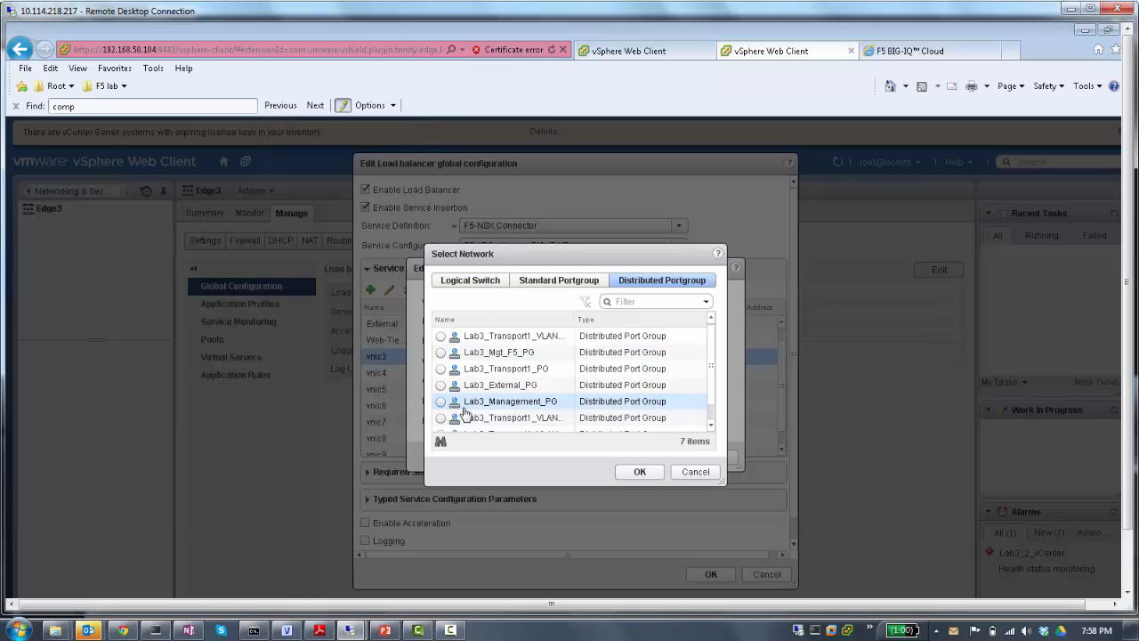
left_click(634, 473)
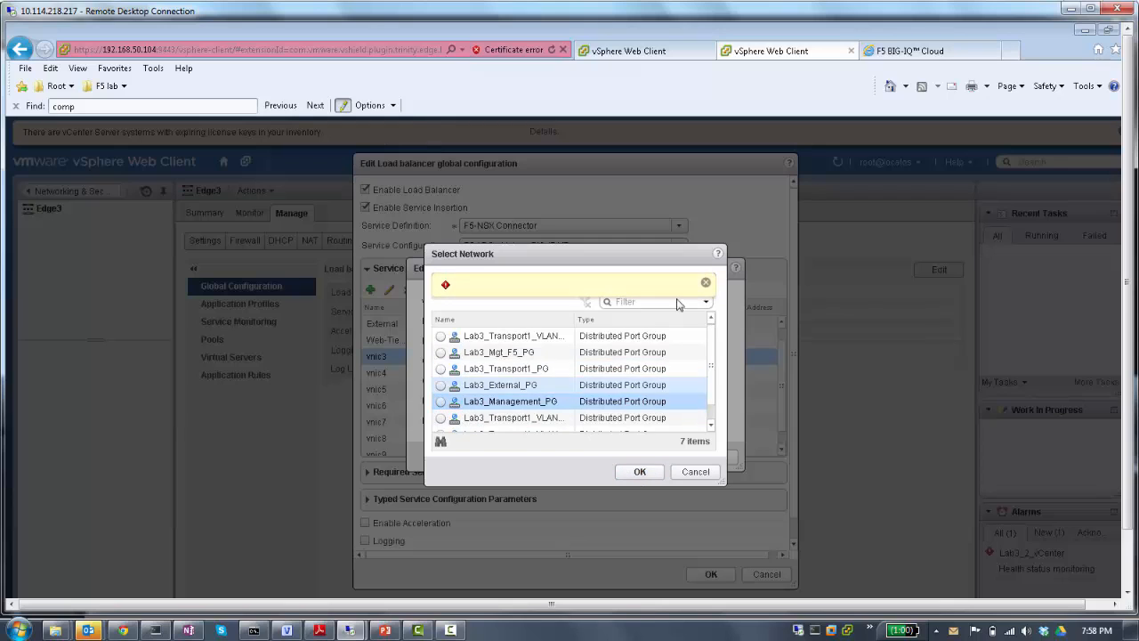
left_click(707, 284)
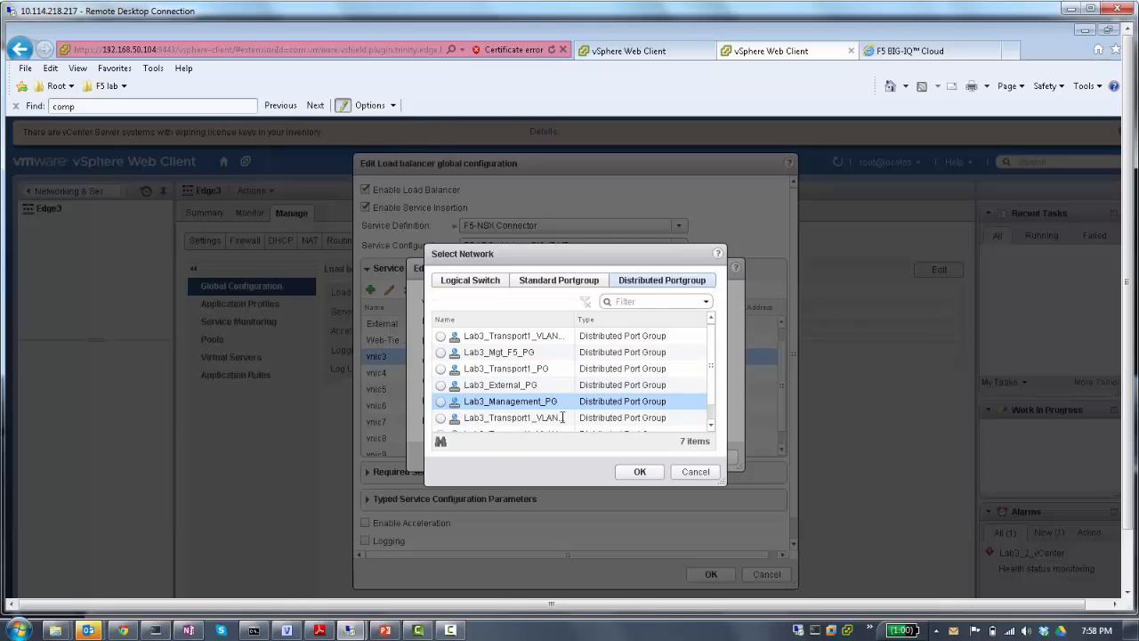
left_click(440, 401)
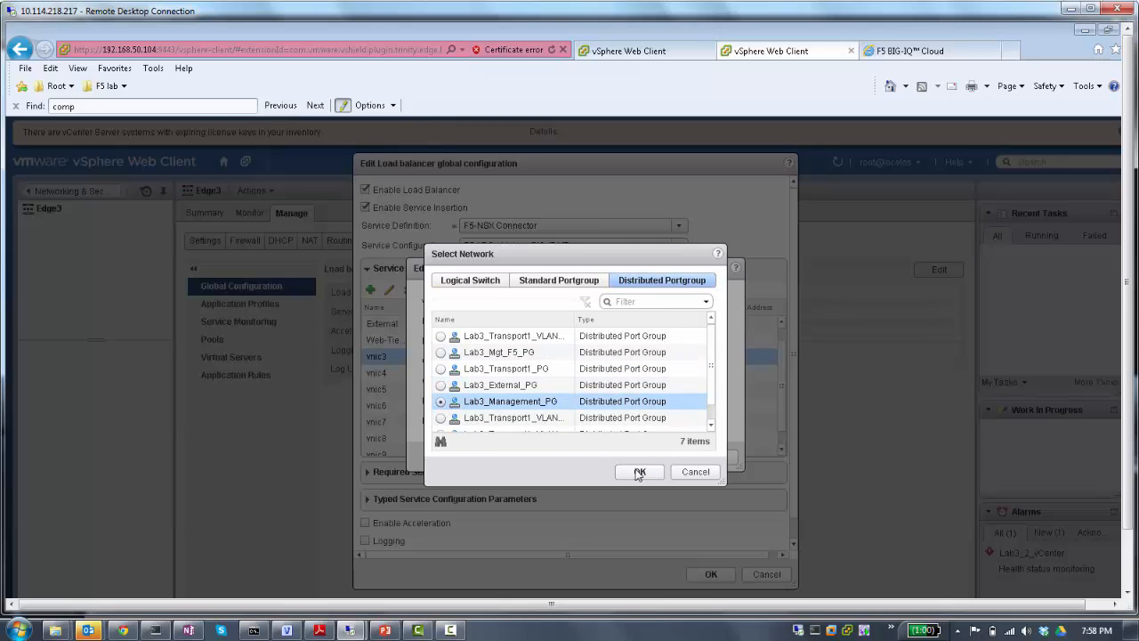
left_click(638, 471)
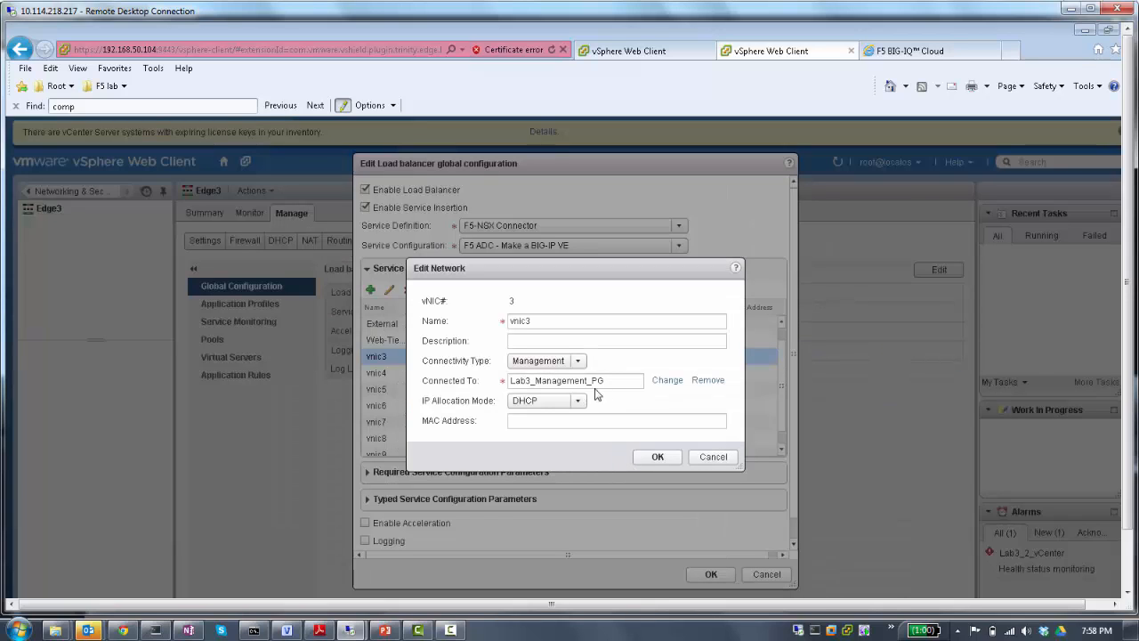
- Rename the vnic3 interface to Lab3_Management_PG, the same as its connected port group
left_click_drag(608, 380, 476, 381)
key("ctrl+c")
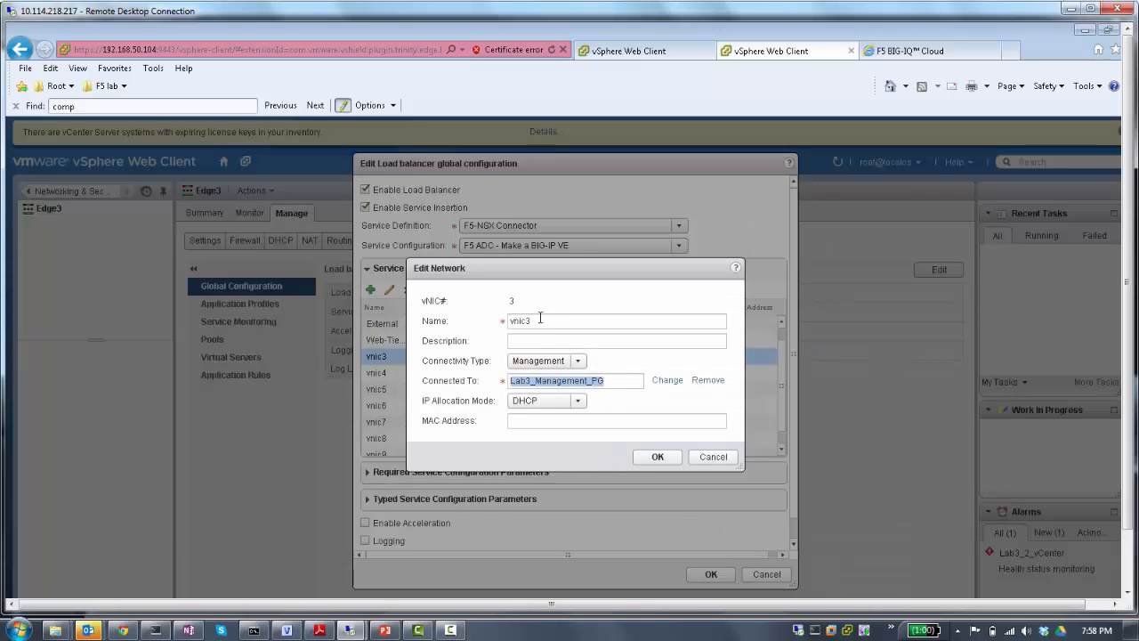
left_click_drag(539, 319, 476, 321)
key("ctrl+v")
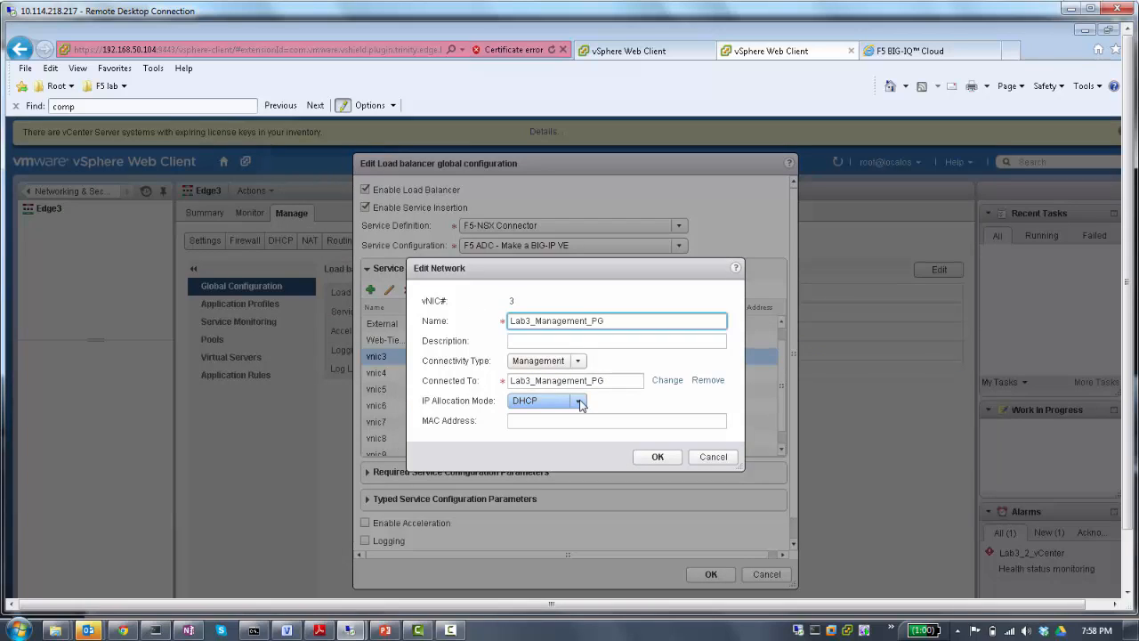
- Set the Lab3_Management_PG interface's IP allocation mode to IP Pool and assign it F5-HA-Pool
left_click(569, 401)
left_click(524, 431)
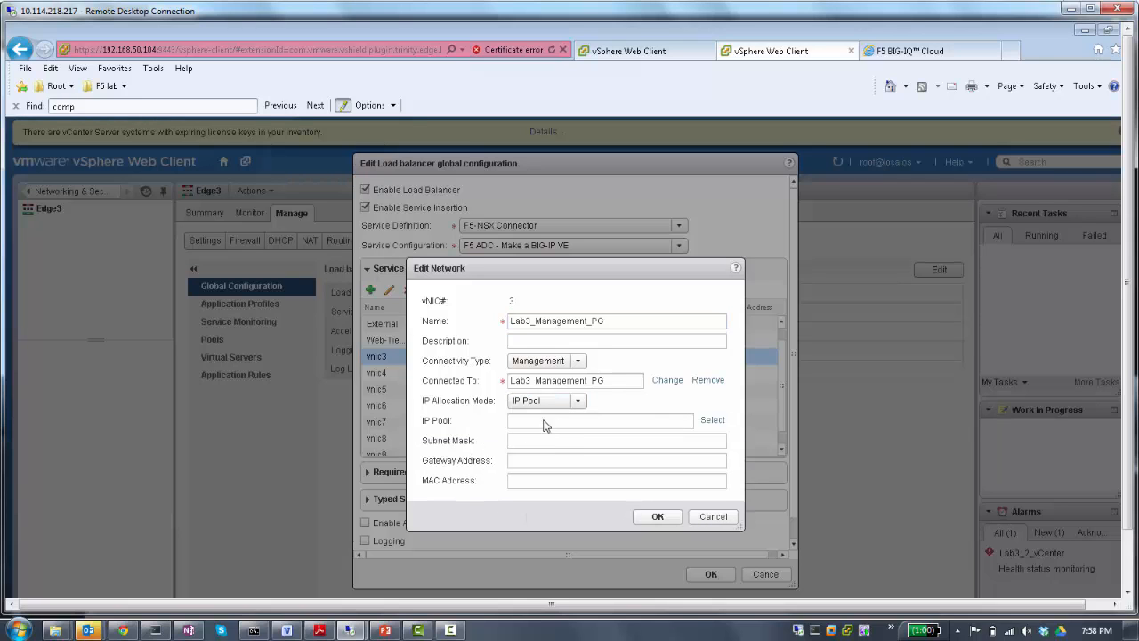
left_click(711, 420)
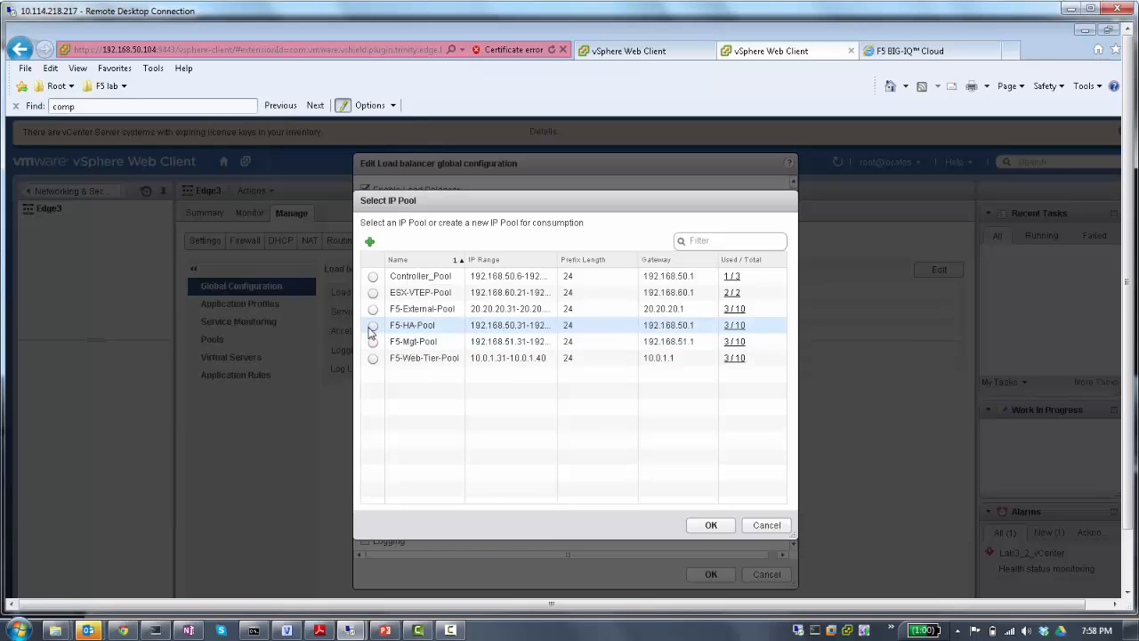
left_click(373, 326)
left_click(698, 526)
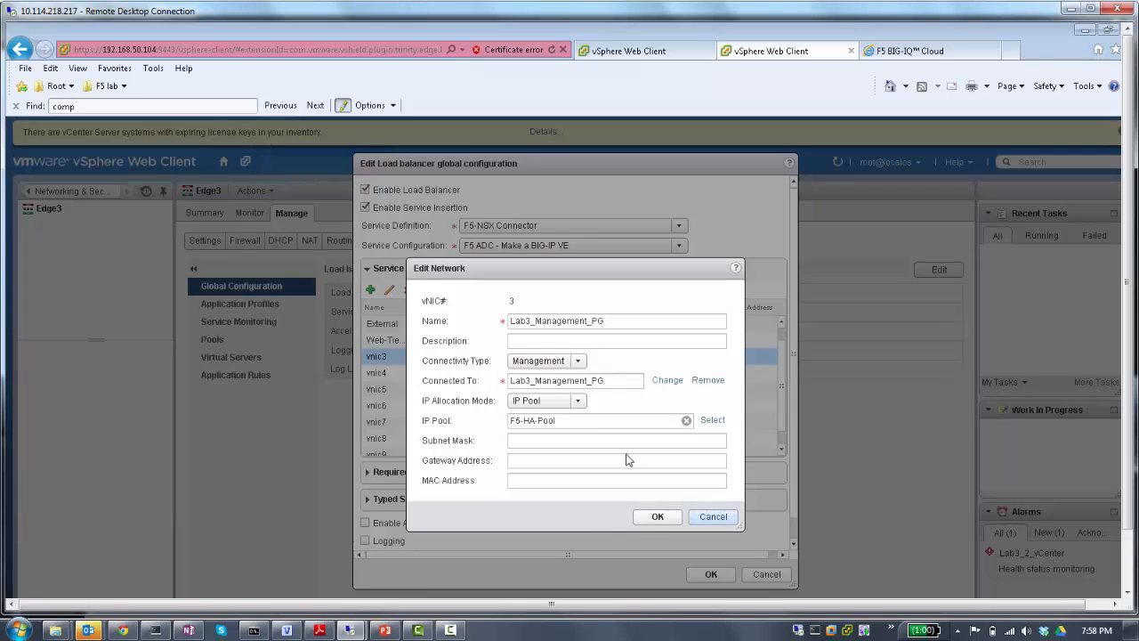
- Give the Lab3_Management_PG interface subnet mask 255.255.255.0 and the F5-HA-Pool gateway address 192.168.50.1, and save it
left_click(537, 442)
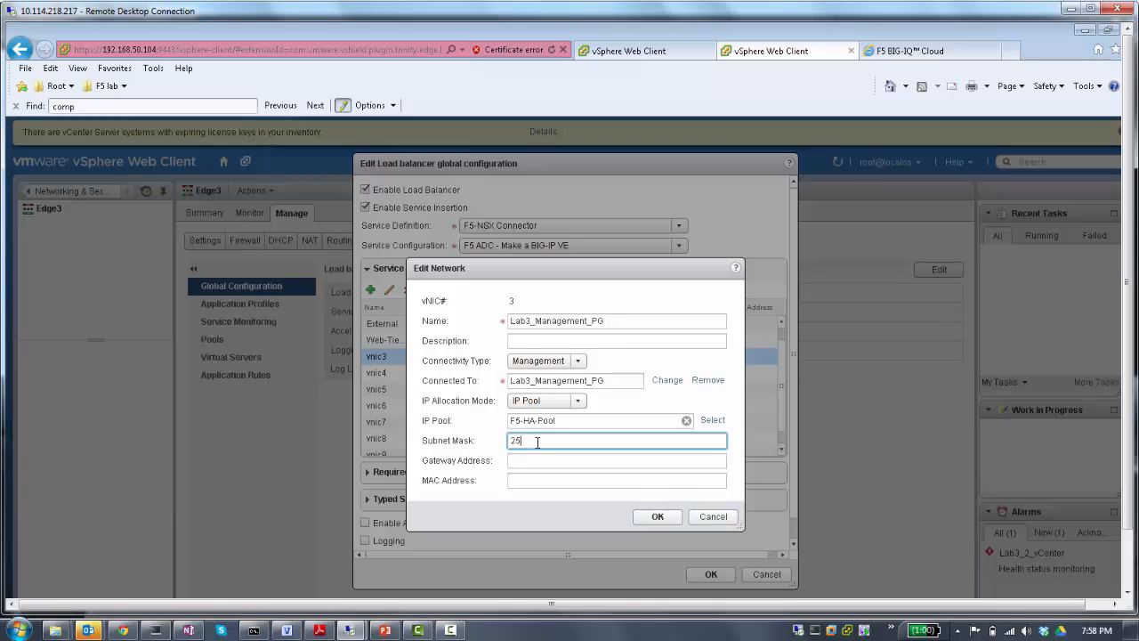
type("255.255.255.0")
key("Tab")
type("1")
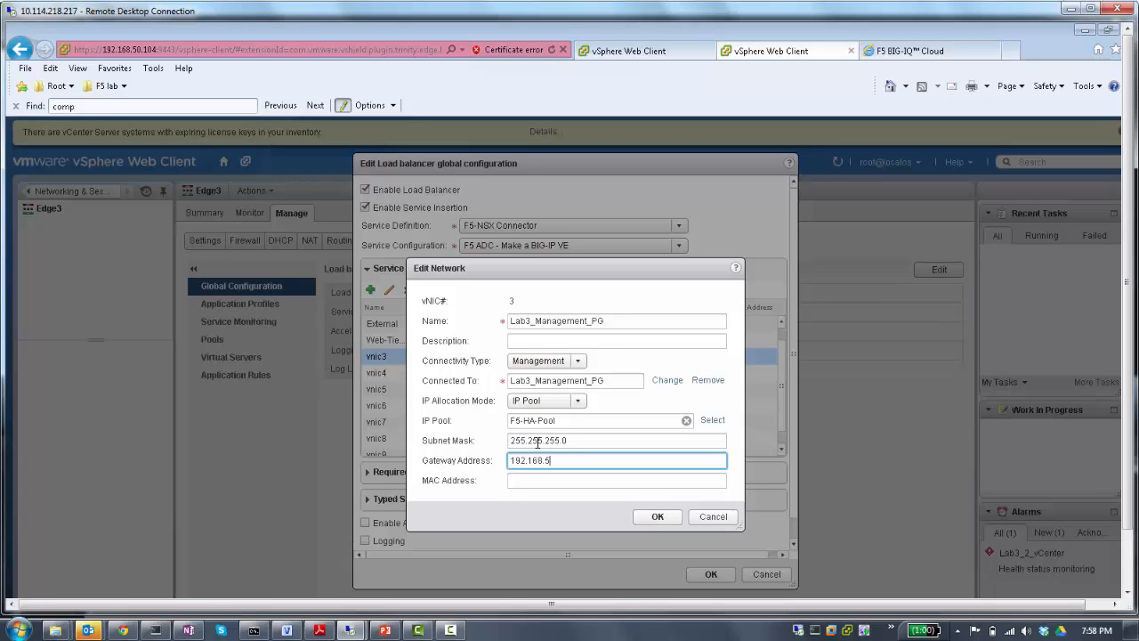
left_click(657, 516)
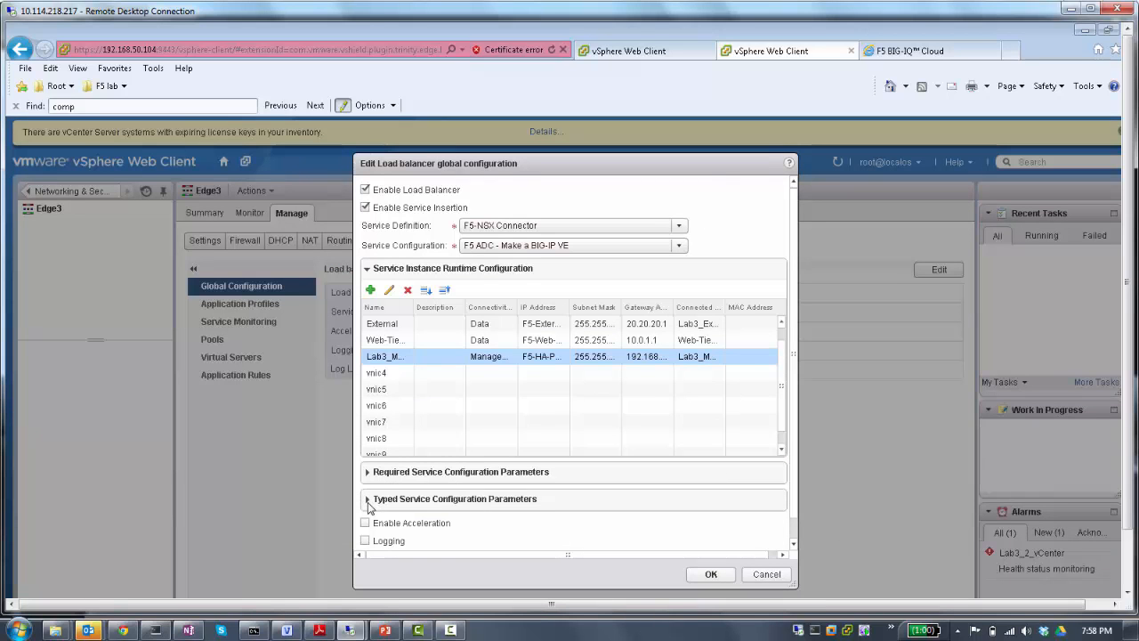
- Enter the BIG-IP VE admin password in the typed service configuration parameters and save the load balancer global configuration
left_click(368, 499)
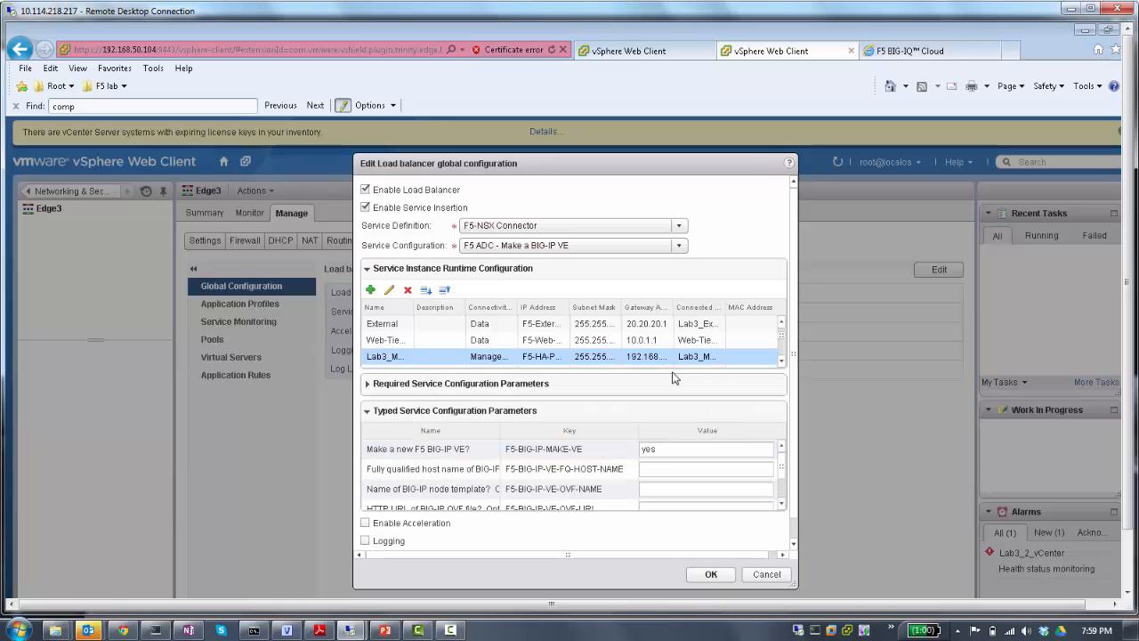
scroll(675, 379, "down", 1)
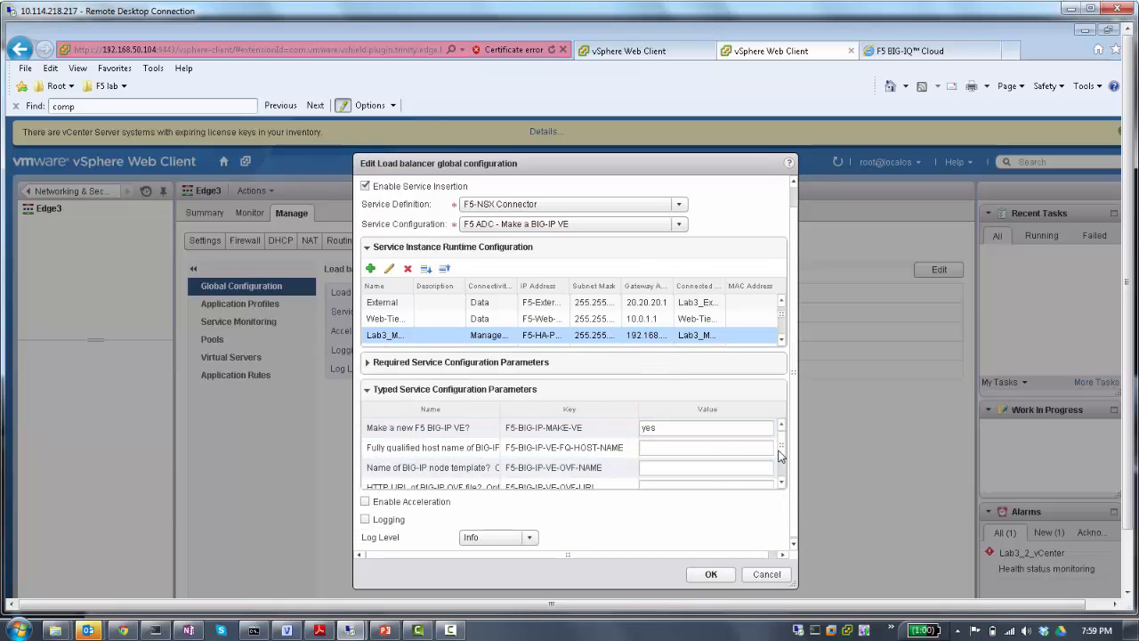
scroll(785, 460, "down", 1)
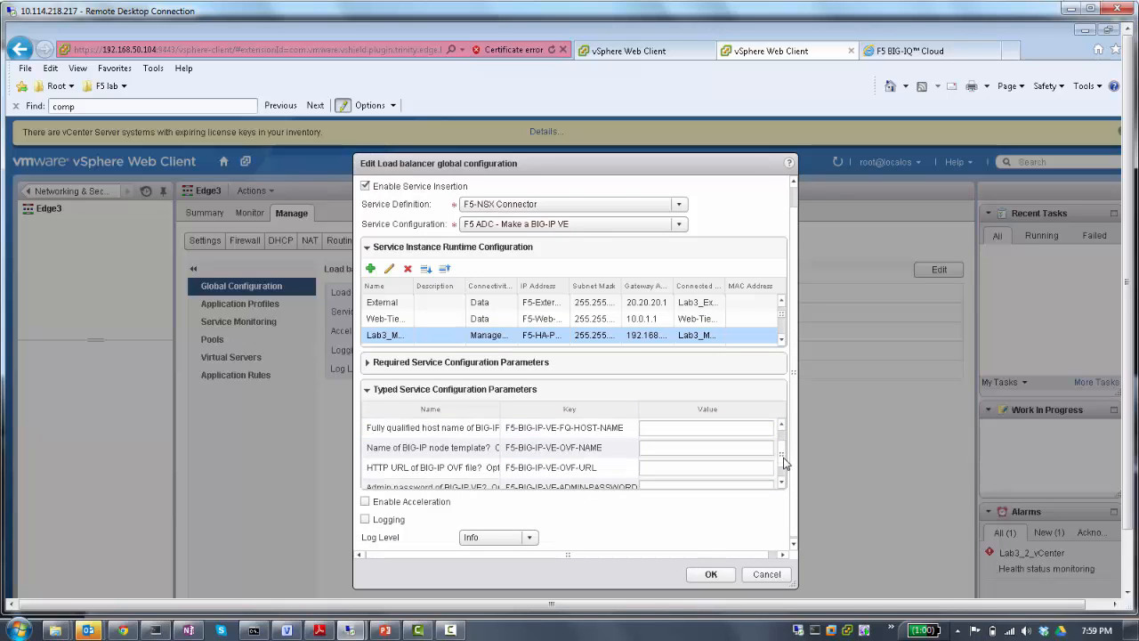
scroll(785, 447, "up", 1)
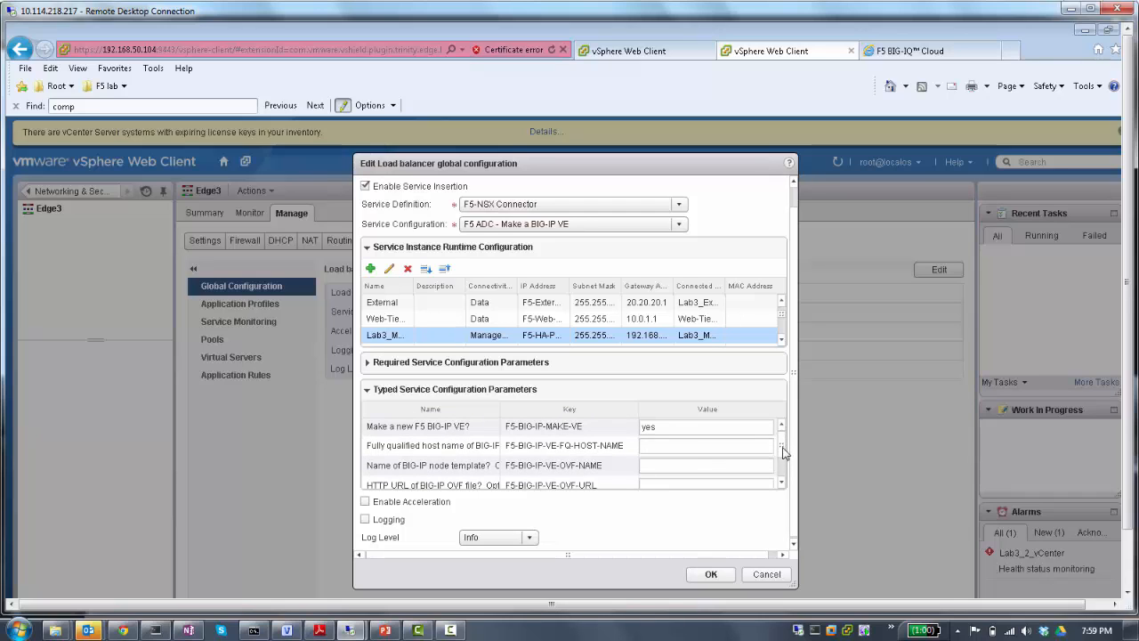
left_click(479, 452)
left_click(485, 464)
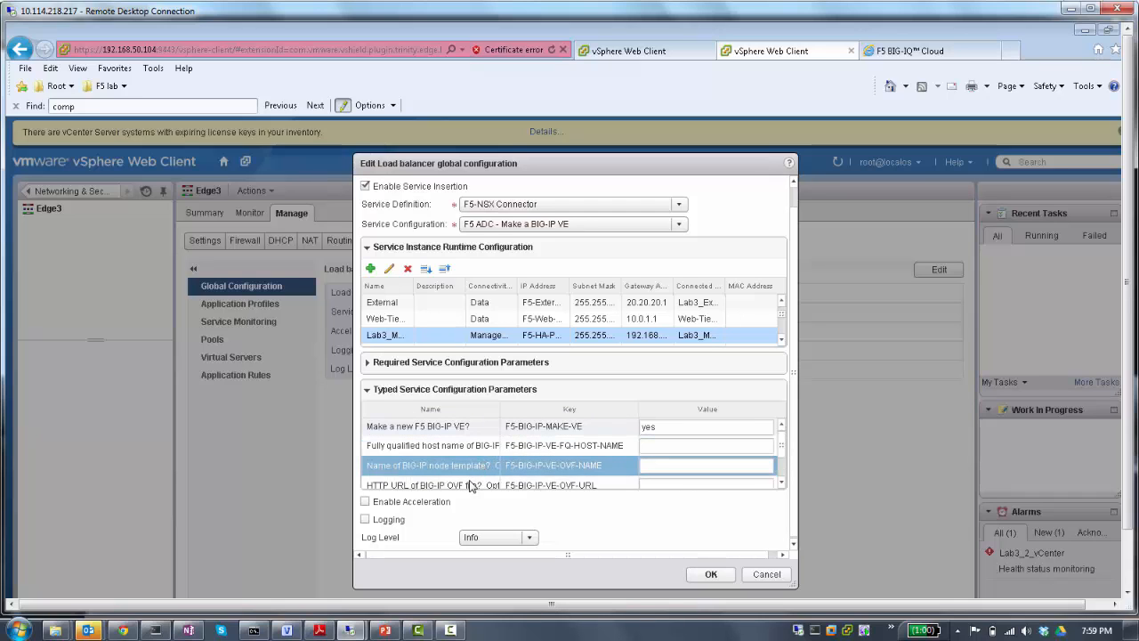
left_click(470, 485)
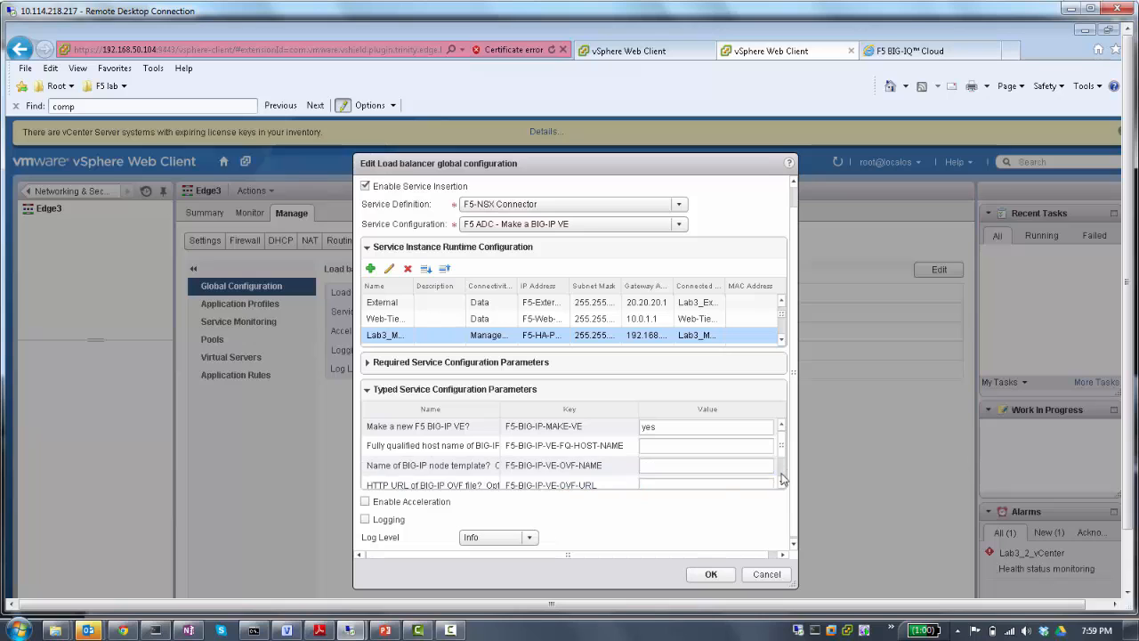
left_click(780, 476)
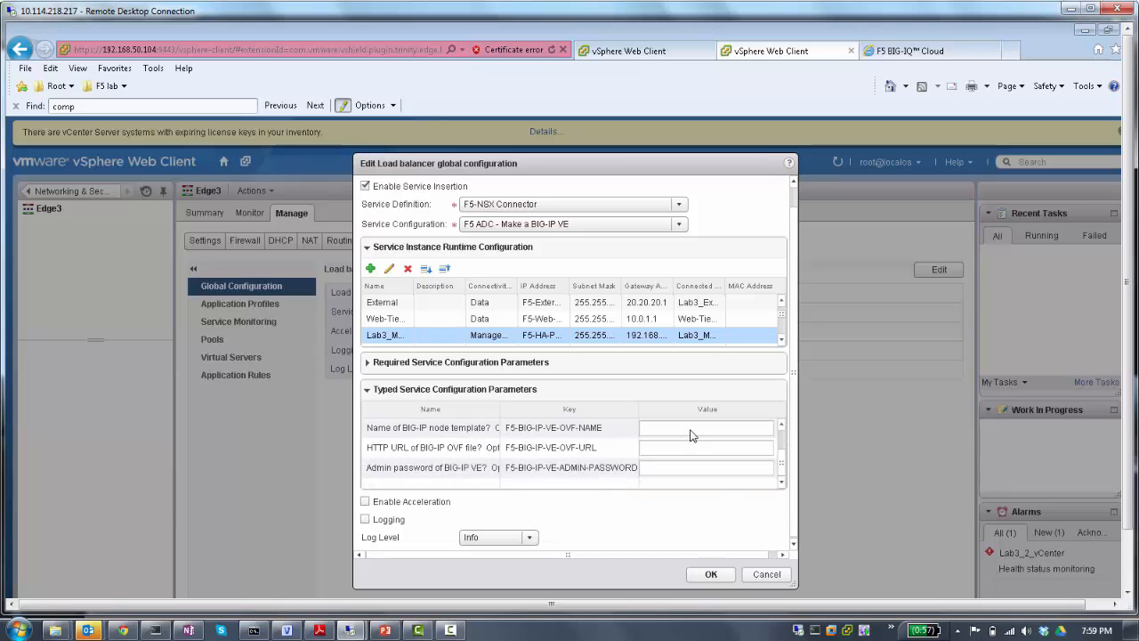
left_click(655, 468)
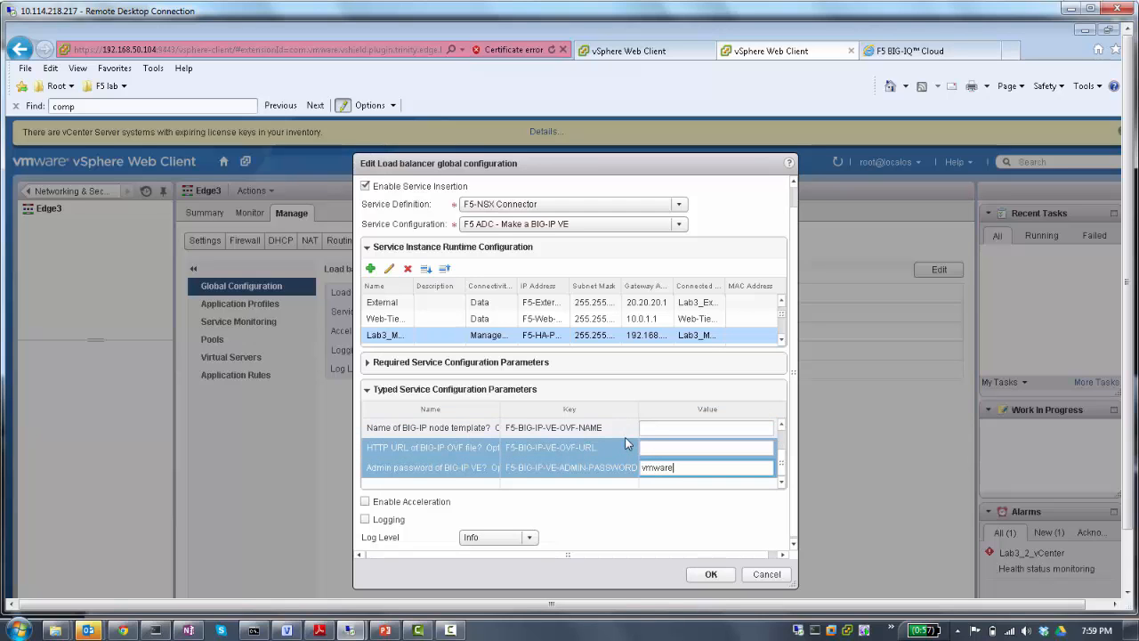
left_click(710, 574)
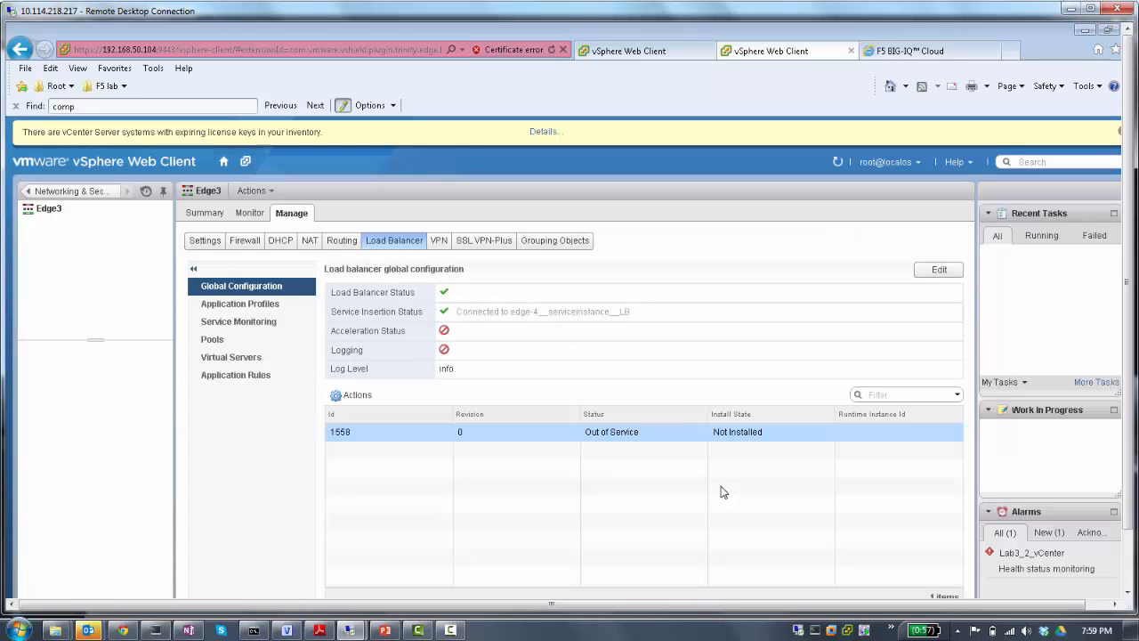
- Switch the recent tasks list to show all users' tasks to monitor the load balancer instance deployment
left_click(1005, 383)
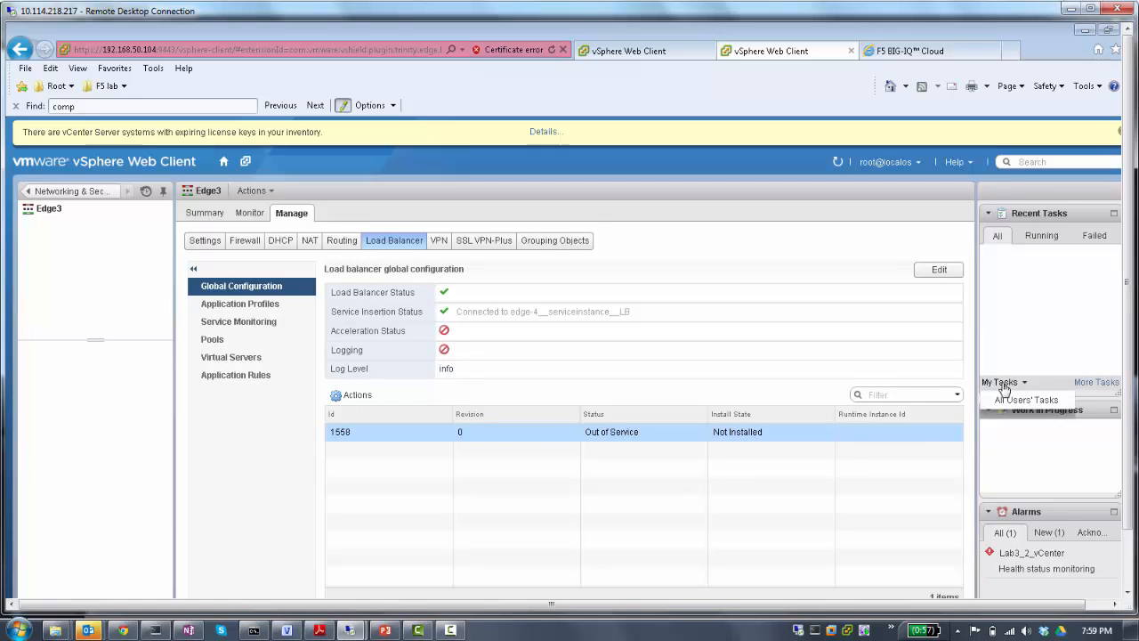
left_click(1008, 415)
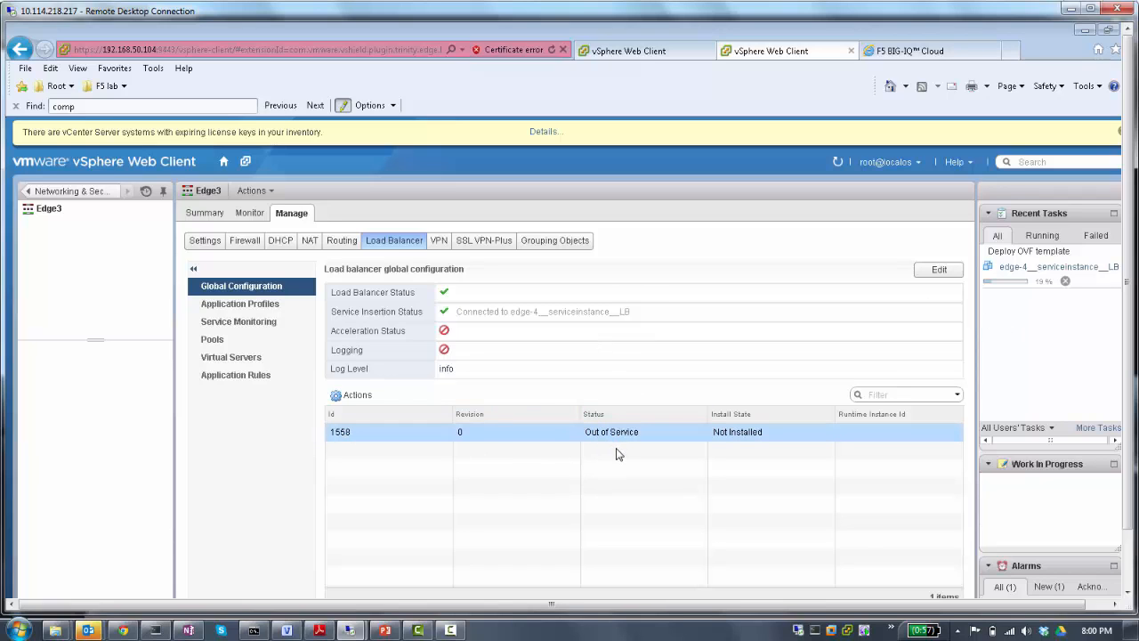
- Switch to F5 BIG-IQ Cloud and review the properties and health of the bigip1 device at 192.168.50.34
left_click(917, 53)
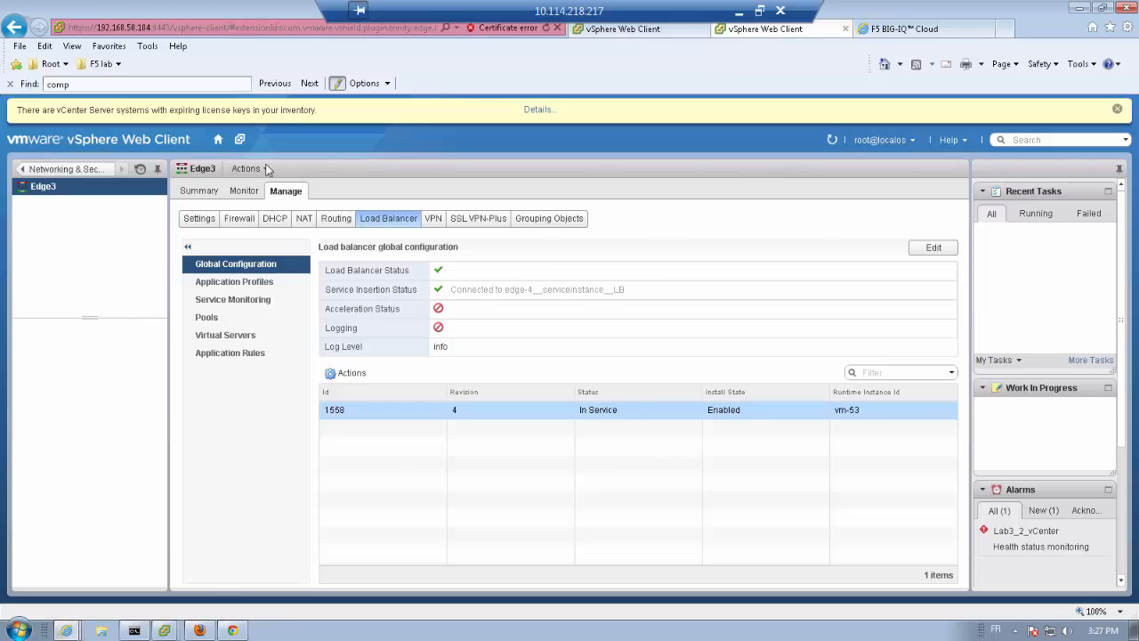
left_click(903, 31)
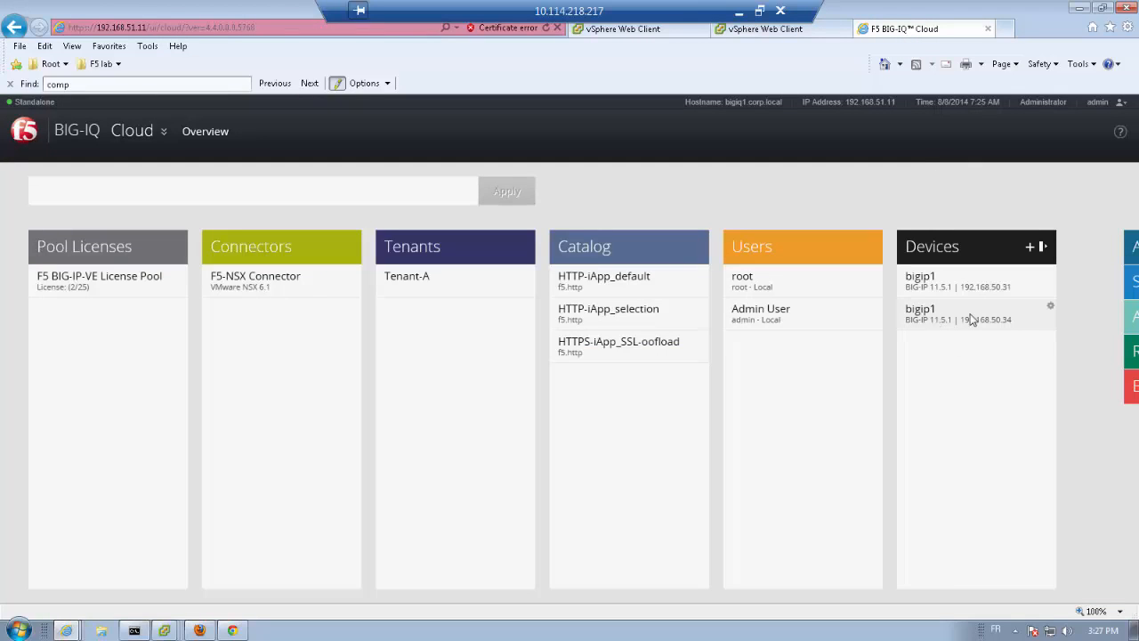
left_click(1051, 311)
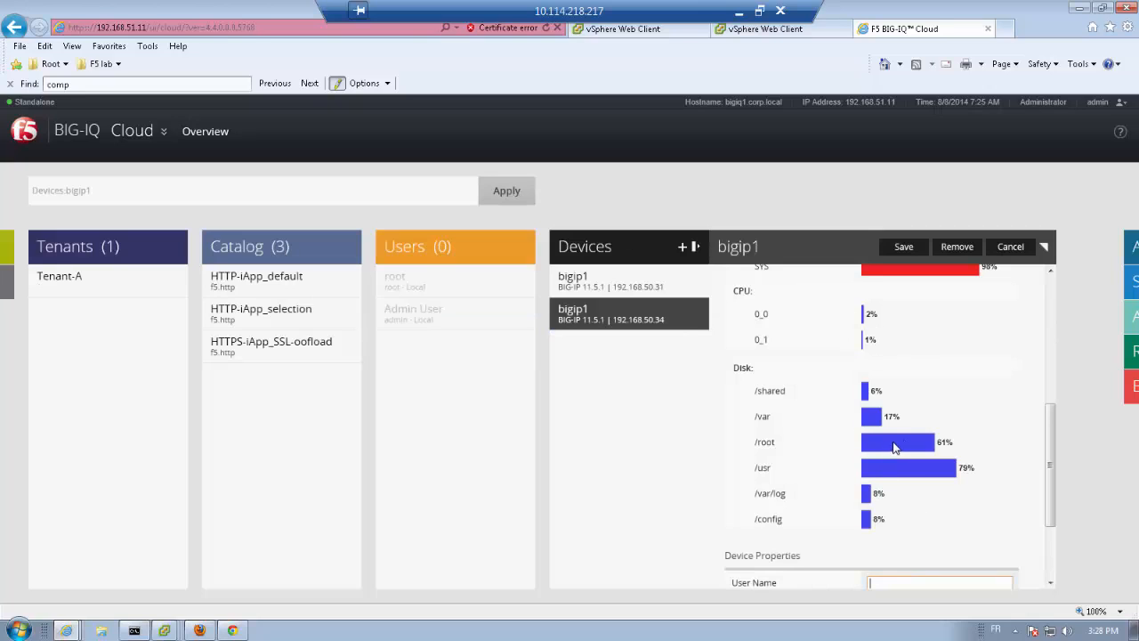
left_click_drag(1048, 434, 1049, 307)
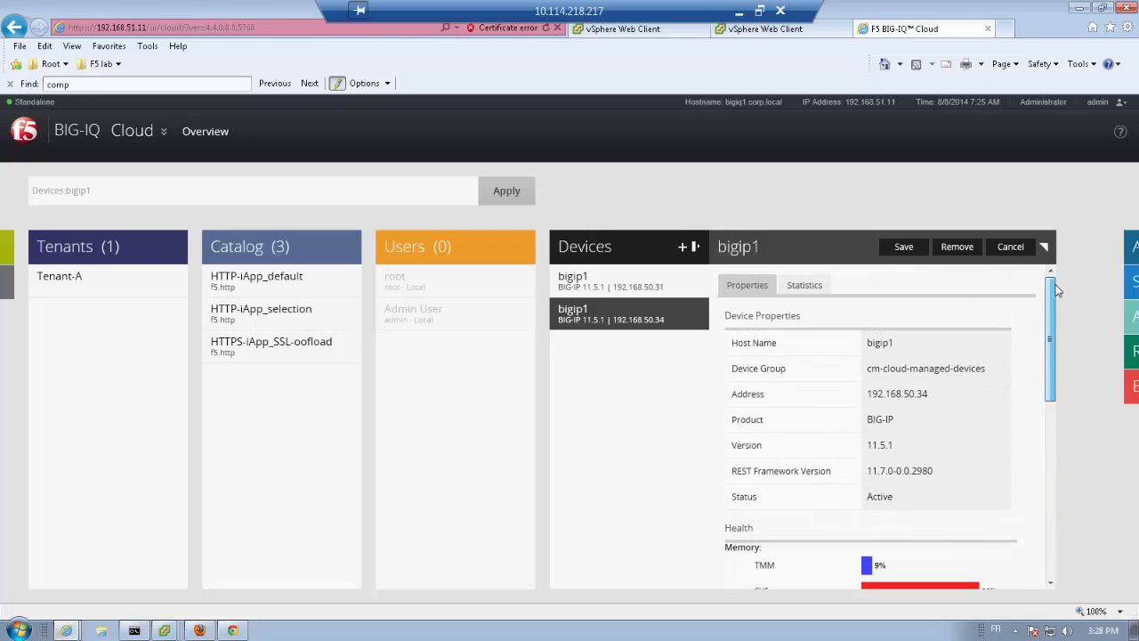